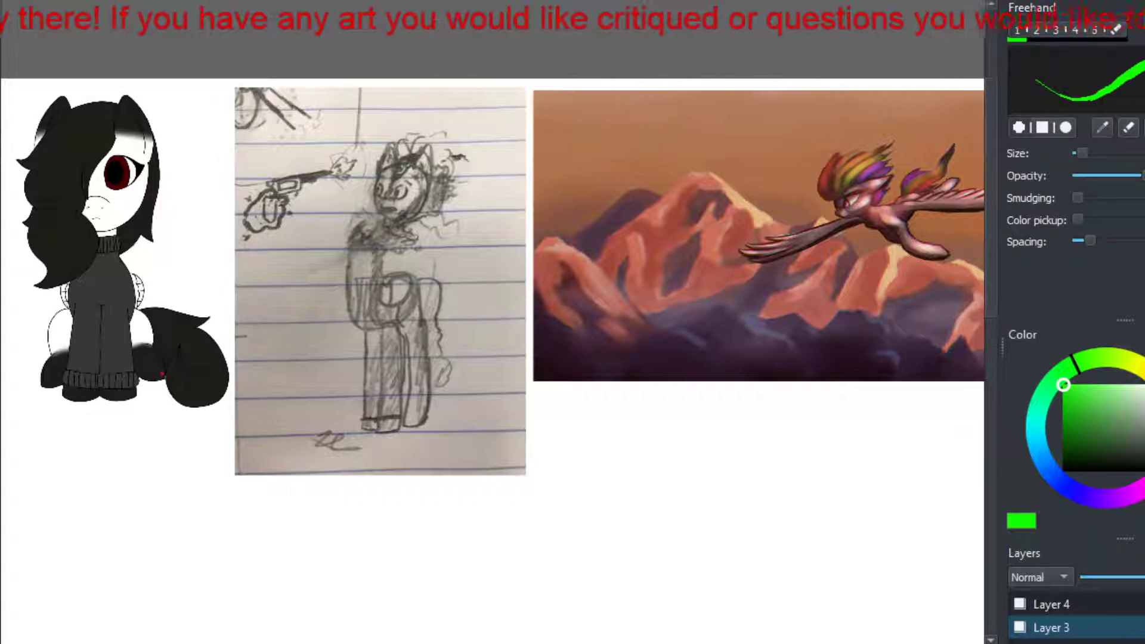
# Step: Examine the flying pegasus painting up close, followed by the pencil sketch and the seated black-maned pony
pyautogui.moveTo(893, 276); pyautogui.dragTo(697, 317)
pyautogui.scroll(2, 881, 320)
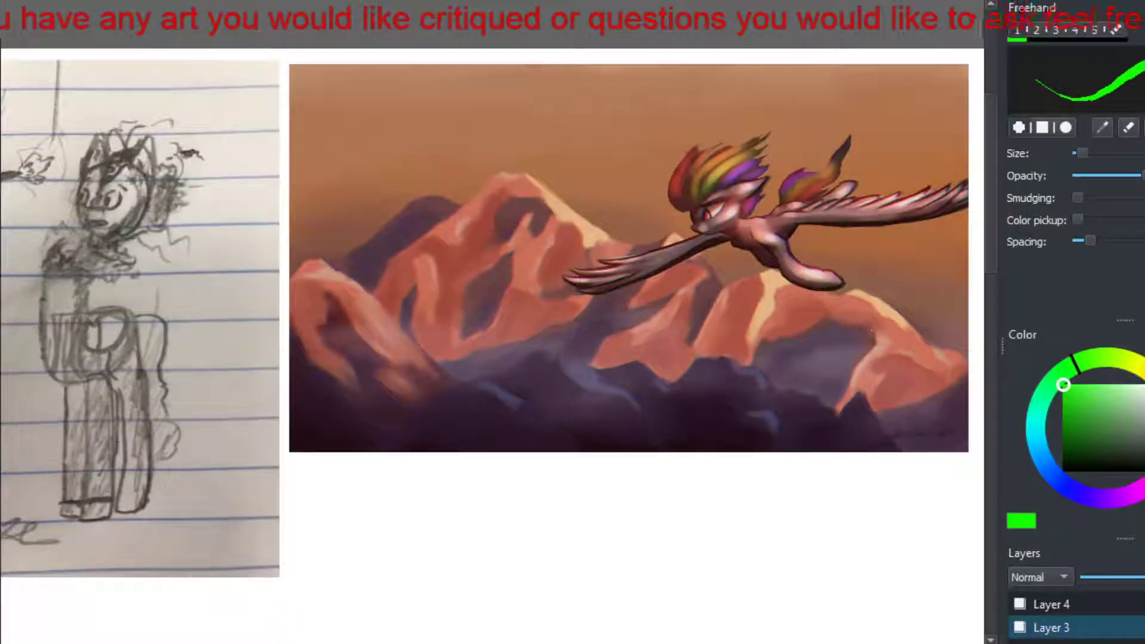
pyautogui.moveTo(866, 287); pyautogui.dragTo(690, 320)
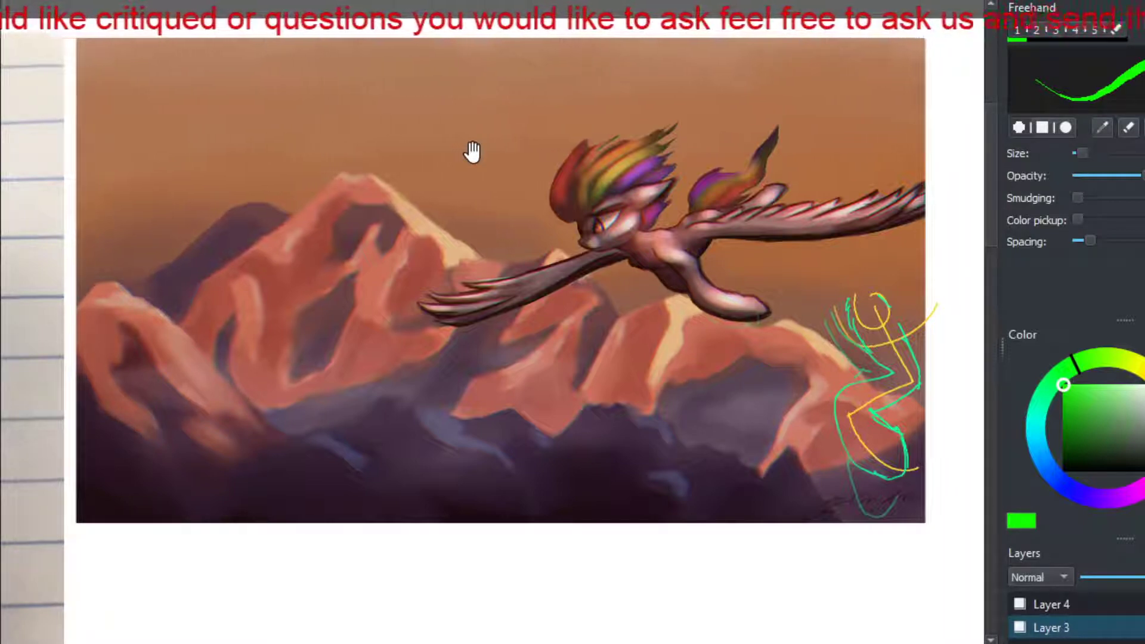
pyautogui.moveTo(472, 154)
pyautogui.mouseDown()
pyautogui.moveTo(560, 172)
pyautogui.moveTo(936, 174)
pyautogui.mouseUp()
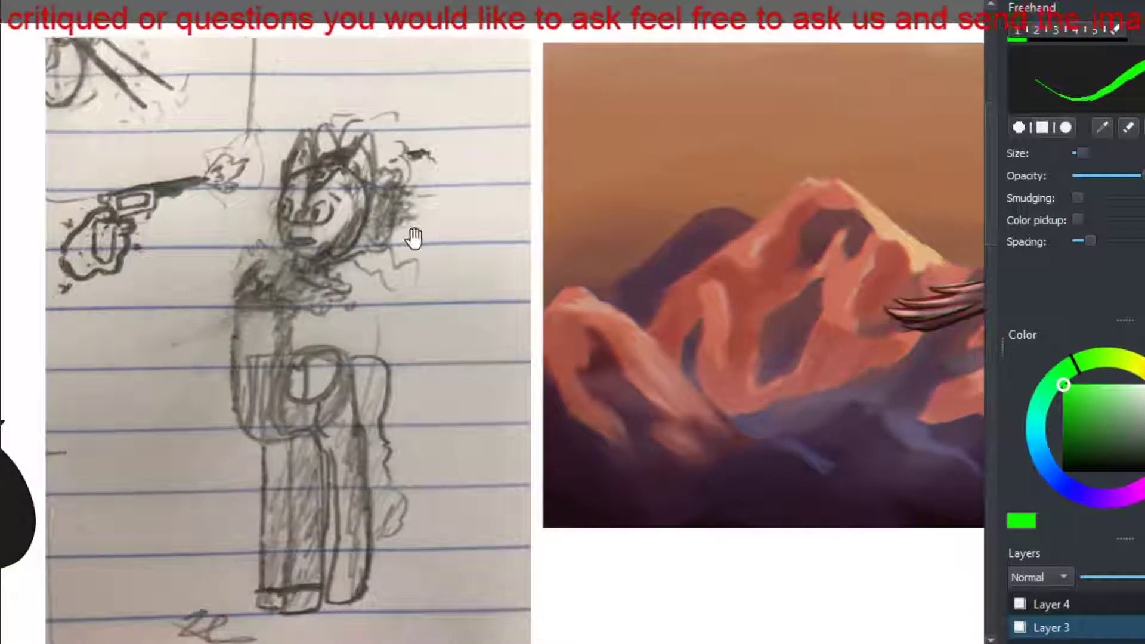
pyautogui.moveTo(414, 241)
pyautogui.mouseDown()
pyautogui.moveTo(855, 299)
pyautogui.moveTo(713, 254)
pyautogui.moveTo(740, 264)
pyautogui.moveTo(693, 225)
pyautogui.moveTo(670, 248)
pyautogui.moveTo(690, 243)
pyautogui.mouseUp()
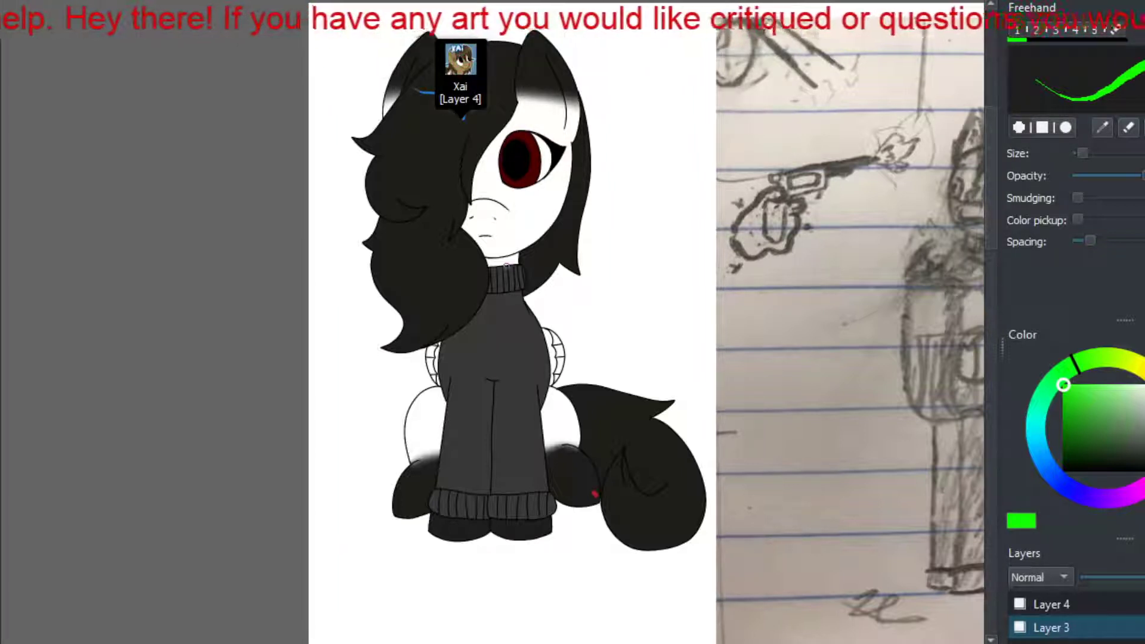
pyautogui.moveTo(542, 322); pyautogui.dragTo(568, 394)
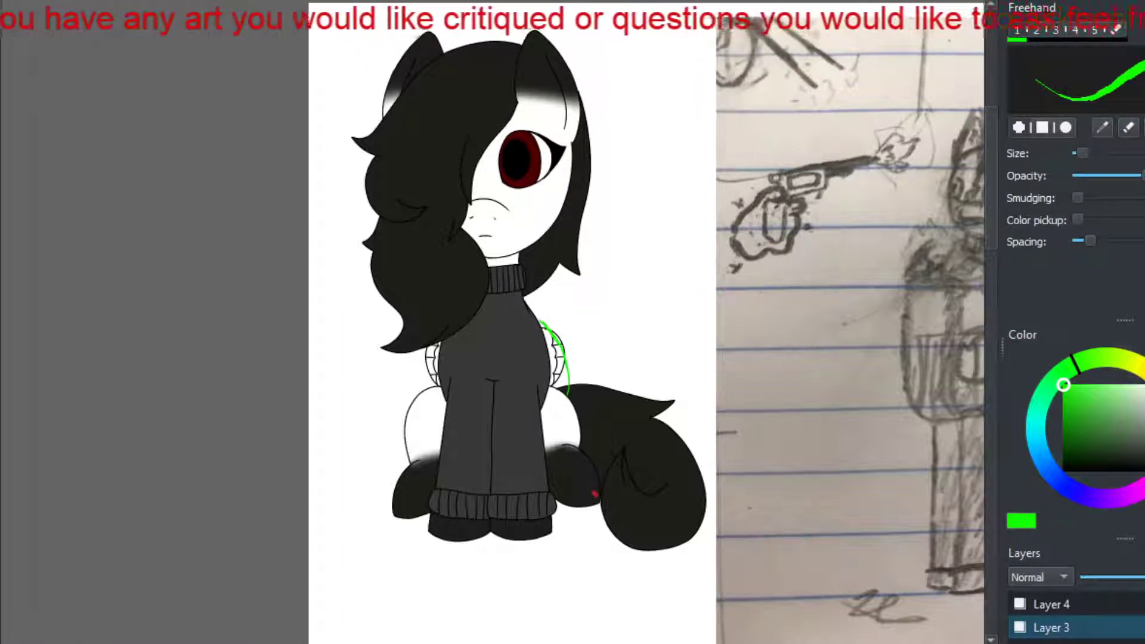
pyautogui.hotkey('ctrl', 'z')
pyautogui.hotkey('ctrl', 'z')
pyautogui.hotkey('ctrl', 'z')
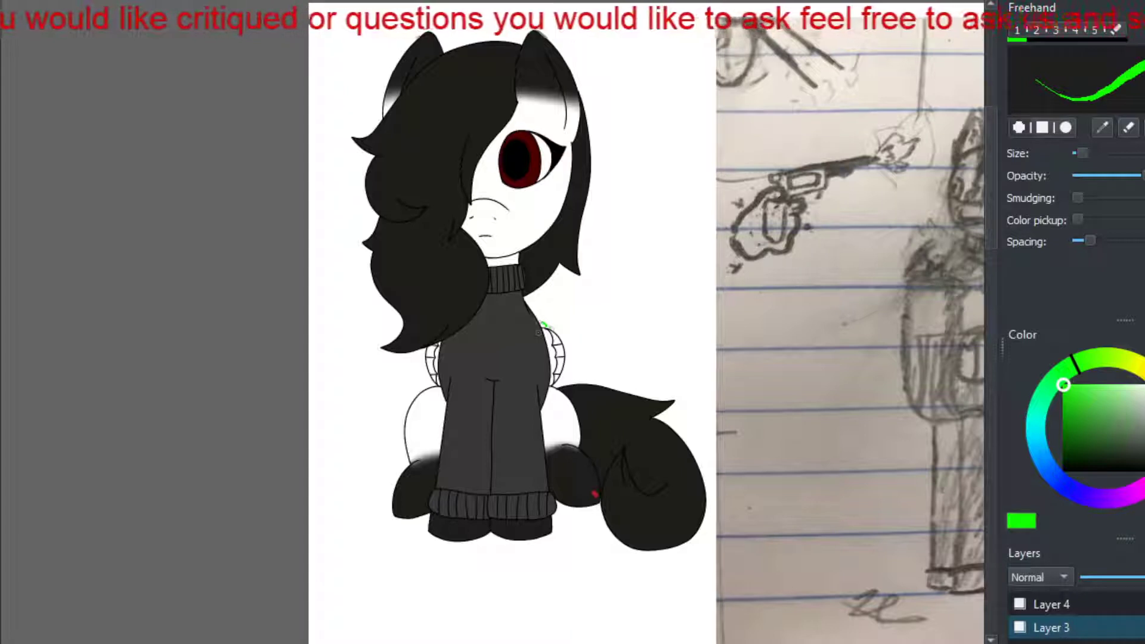
# Step: Sketch green wings on both sides of the seated pony, trimming the strokes by its hind leg, and mark the mane's edge beside the face
pyautogui.moveTo(542, 326)
pyautogui.mouseDown()
pyautogui.moveTo(581, 389)
pyautogui.moveTo(553, 351)
pyautogui.moveTo(560, 390)
pyautogui.moveTo(557, 375)
pyautogui.mouseUp()
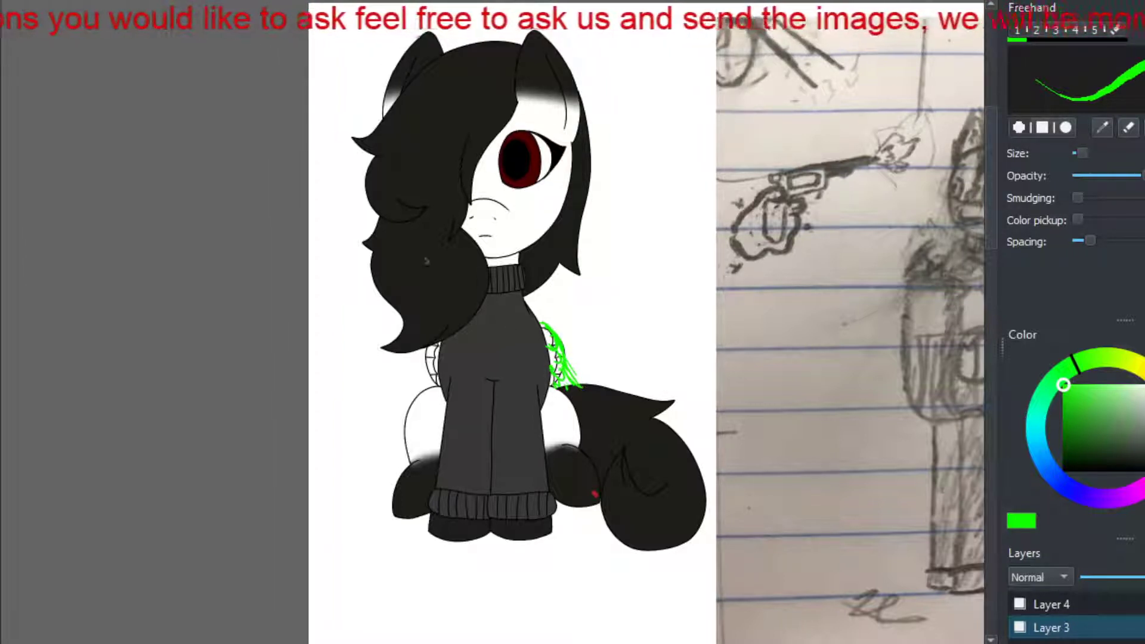
pyautogui.moveTo(431, 345); pyautogui.dragTo(429, 386)
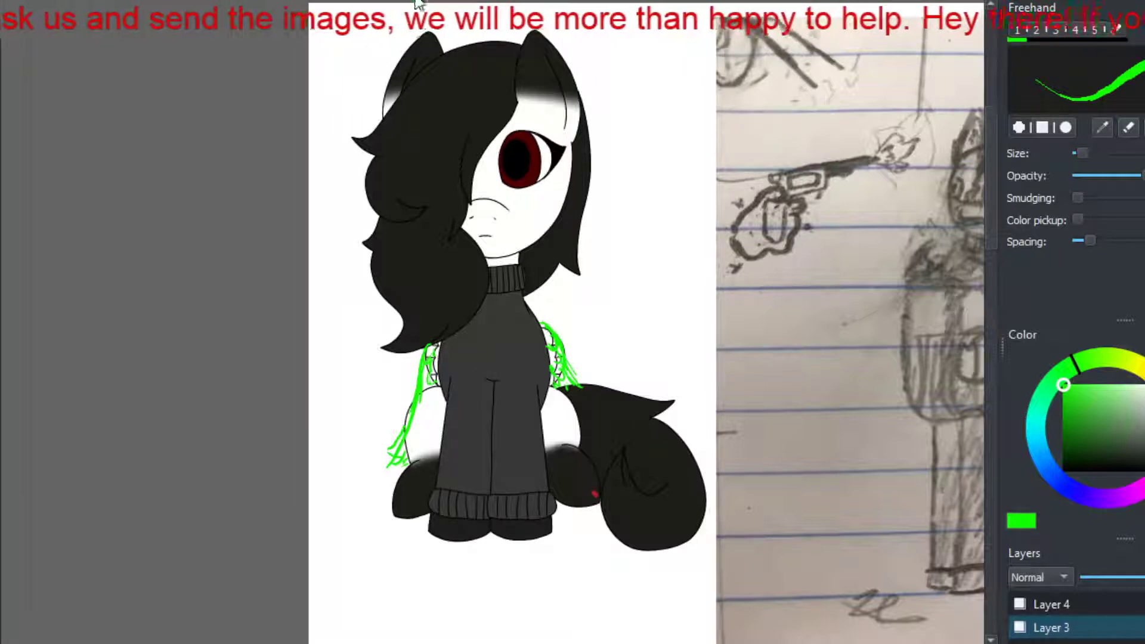
pyautogui.press('e')
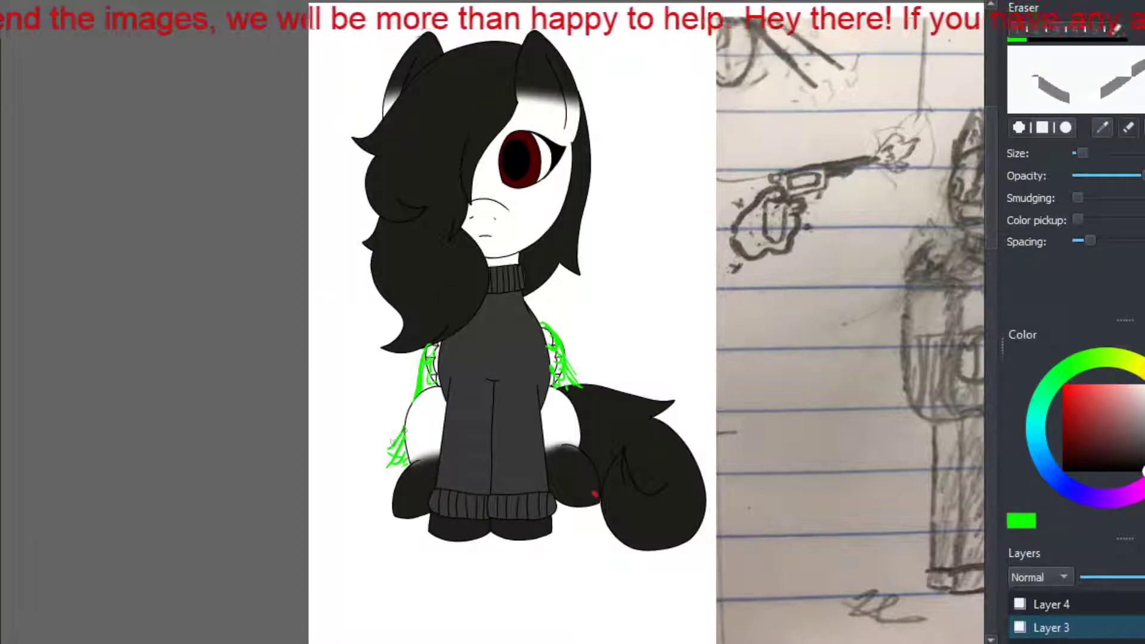
pyautogui.moveTo(387, 454); pyautogui.dragTo(390, 443)
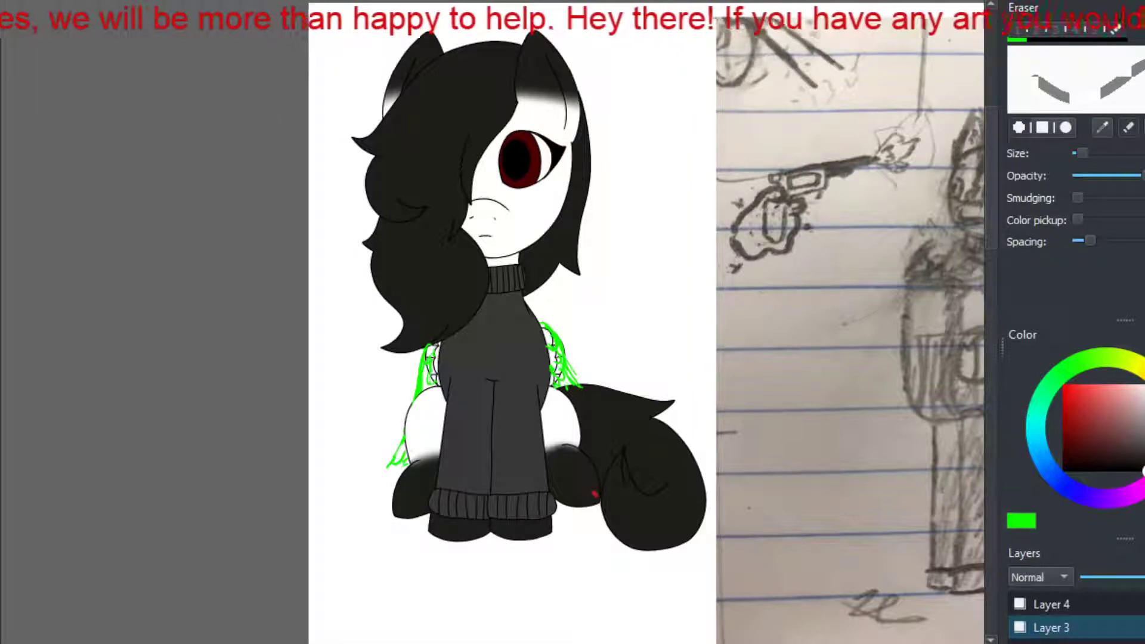
pyautogui.press('e')
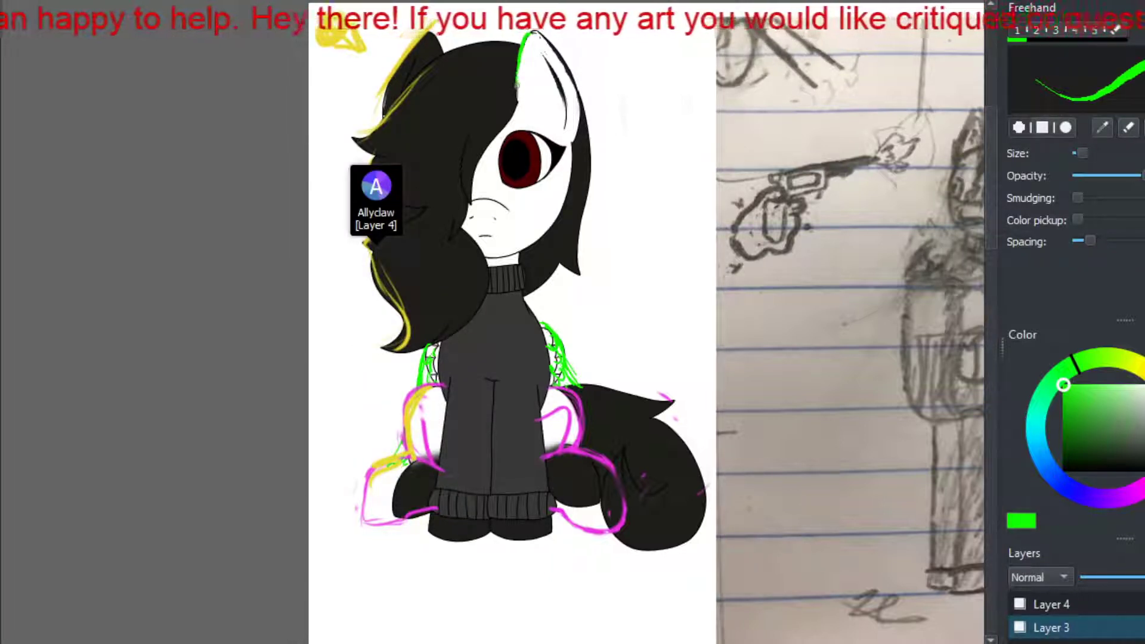
pyautogui.moveTo(473, 129); pyautogui.dragTo(462, 166)
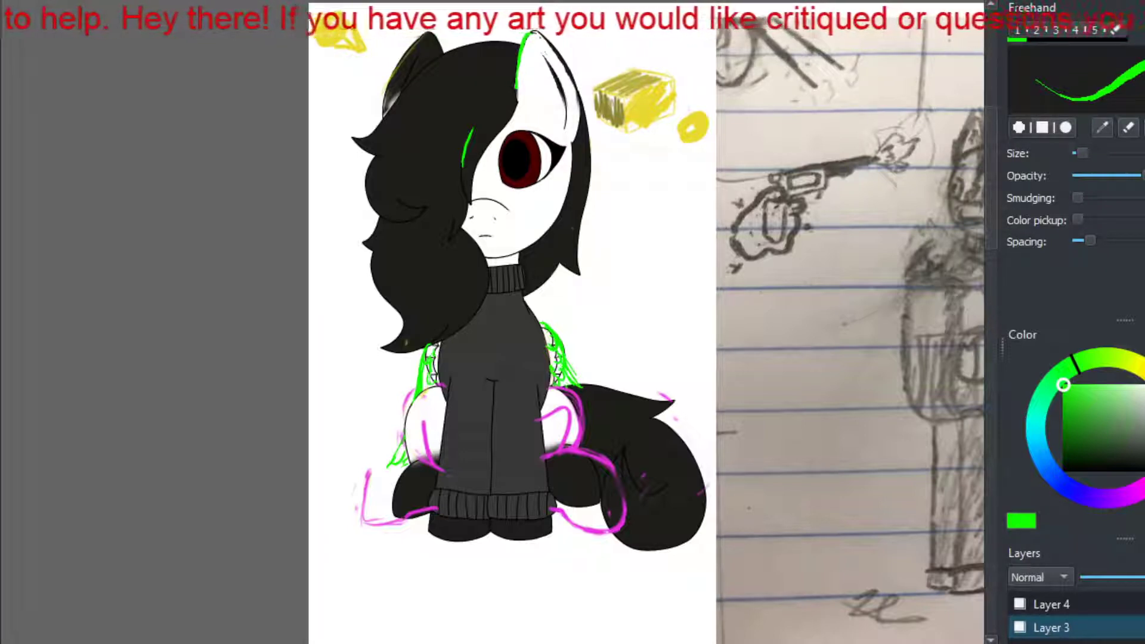
# Step: Lasso the pencil-sketched pony's head on the layer below Layer 2 and shift it toward the gun, over the front of the body
pyautogui.hscroll(10, 492, 364)
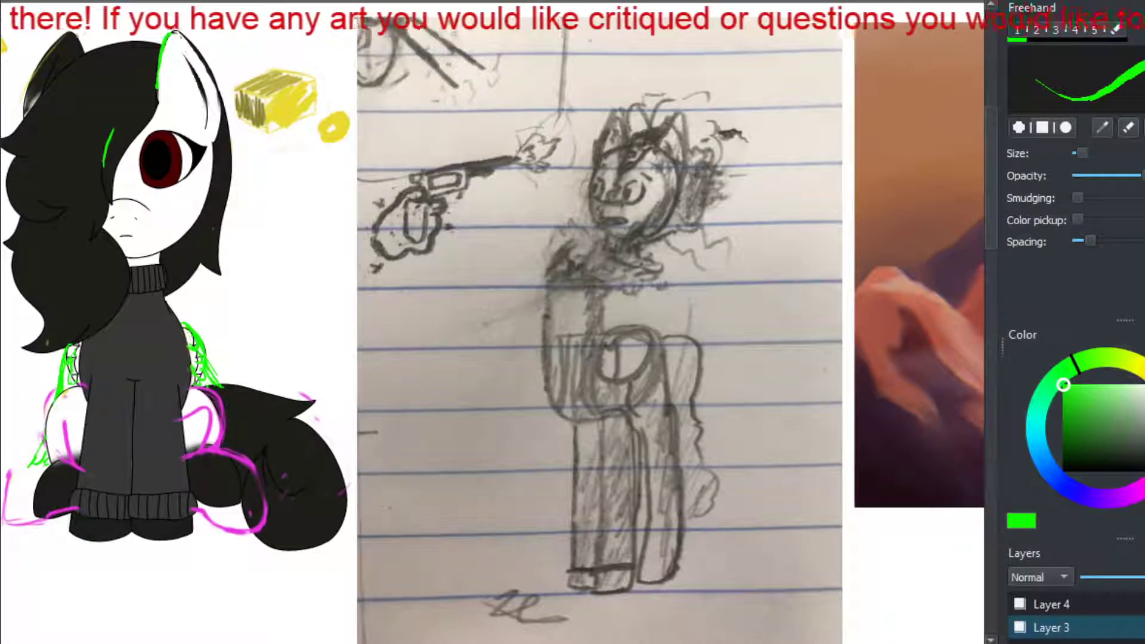
pyautogui.hotkey('alt', 'Tab')
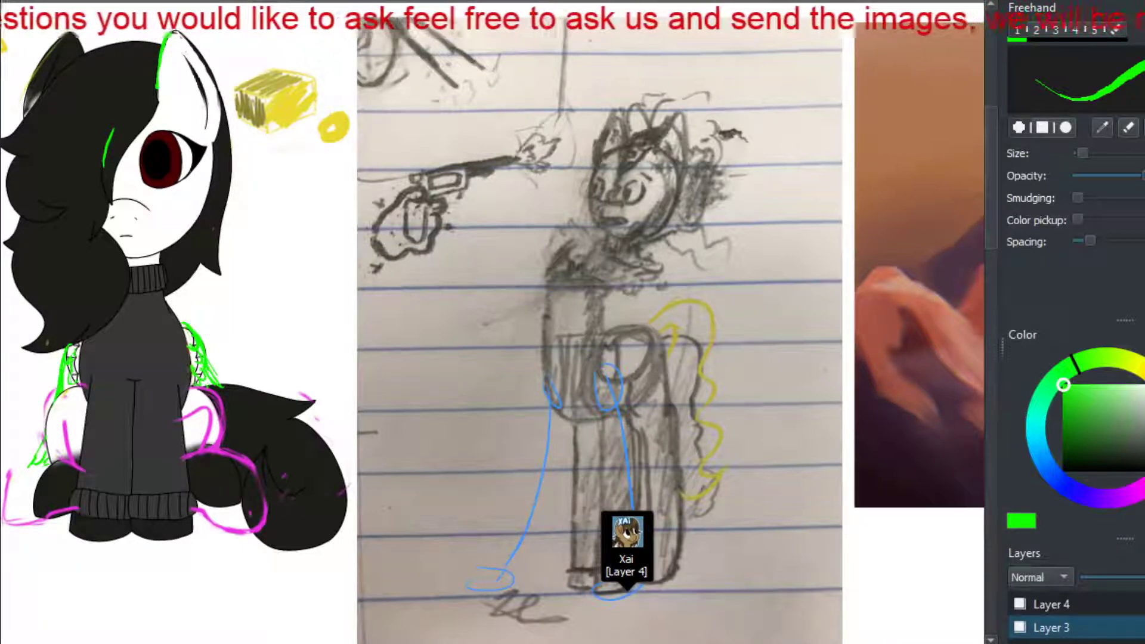
pyautogui.press('d')
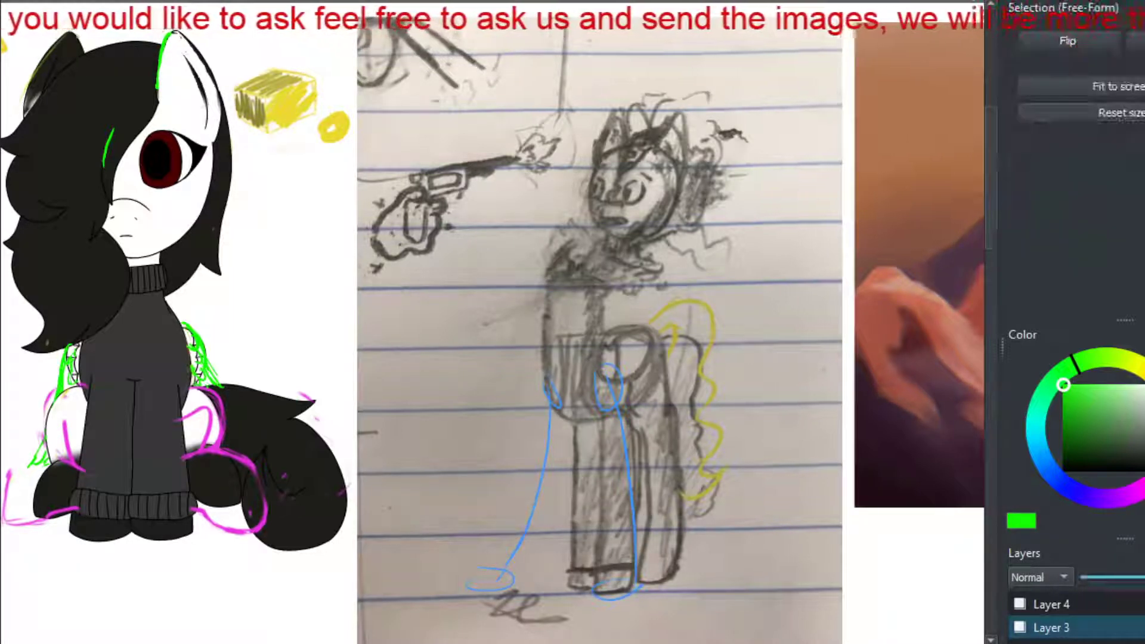
pyautogui.moveTo(568, 203)
pyautogui.mouseDown()
pyautogui.moveTo(595, 107)
pyautogui.moveTo(625, 91)
pyautogui.moveTo(709, 63)
pyautogui.moveTo(769, 125)
pyautogui.moveTo(768, 225)
pyautogui.moveTo(708, 283)
pyautogui.moveTo(612, 274)
pyautogui.moveTo(576, 196)
pyautogui.mouseUp()
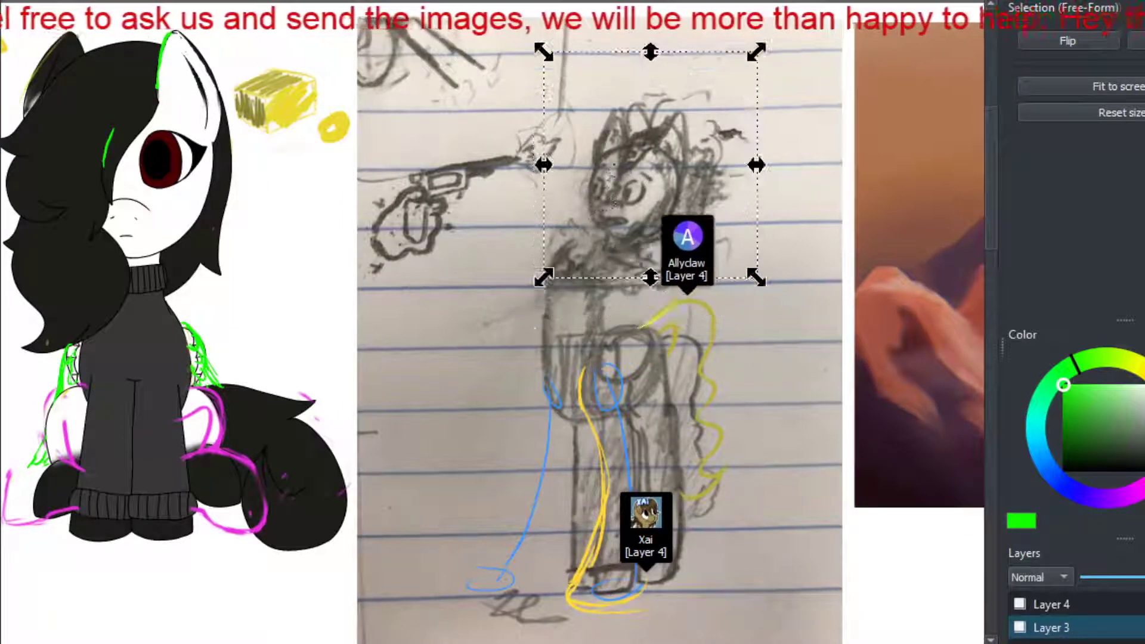
pyautogui.click(480, 233)
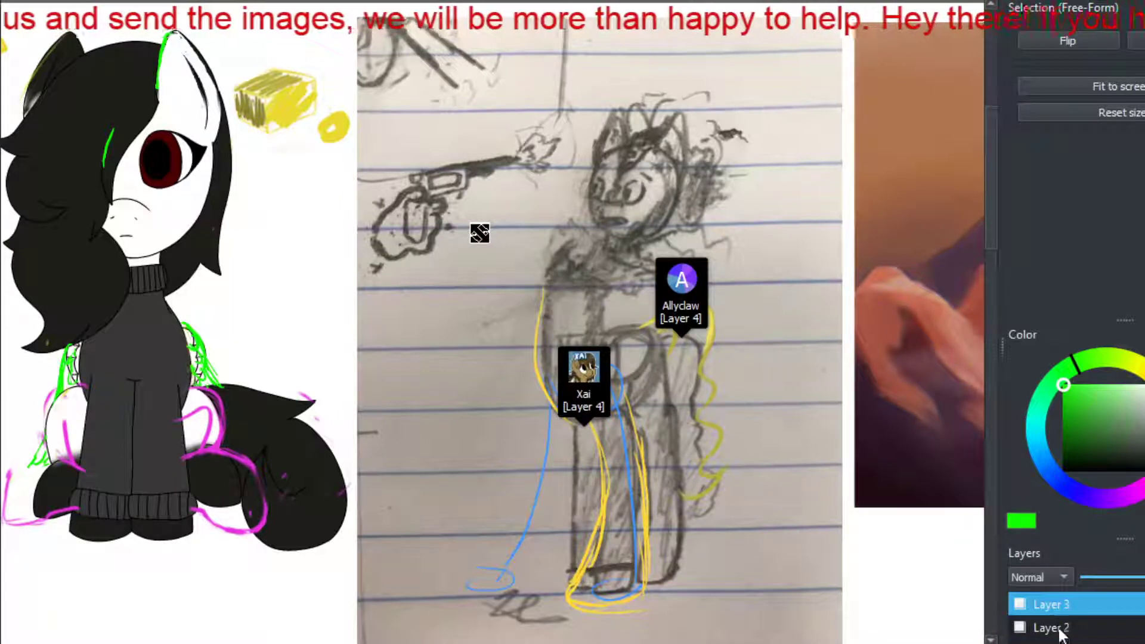
pyautogui.scroll(-1, 1050, 606)
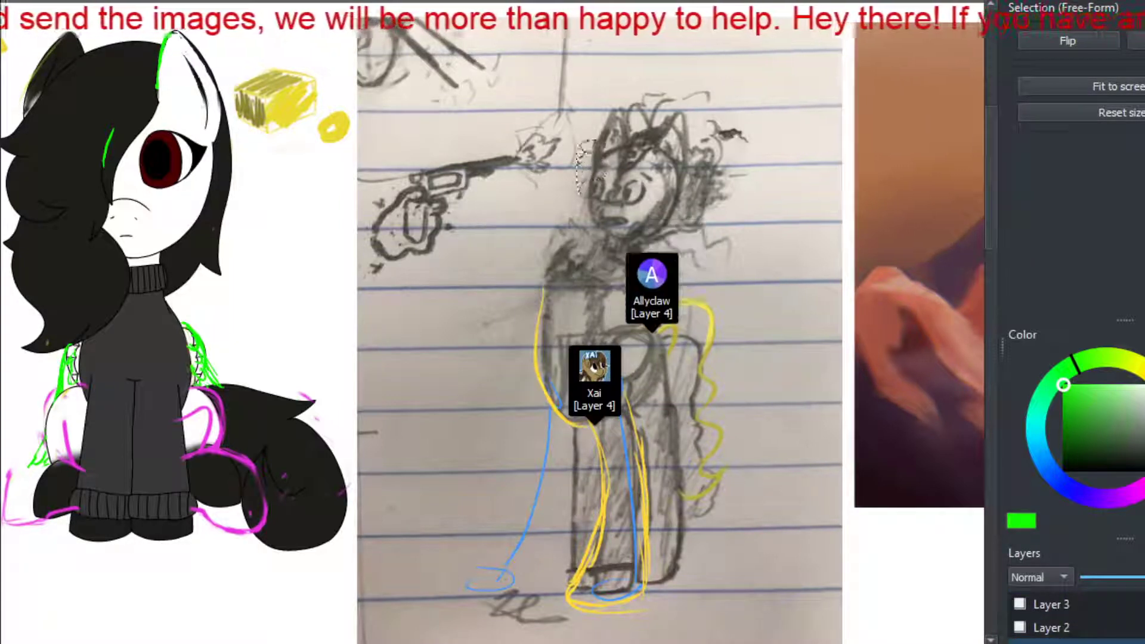
pyautogui.moveTo(578, 192)
pyautogui.mouseDown()
pyautogui.moveTo(668, 48)
pyautogui.moveTo(777, 206)
pyautogui.moveTo(566, 220)
pyautogui.mouseUp()
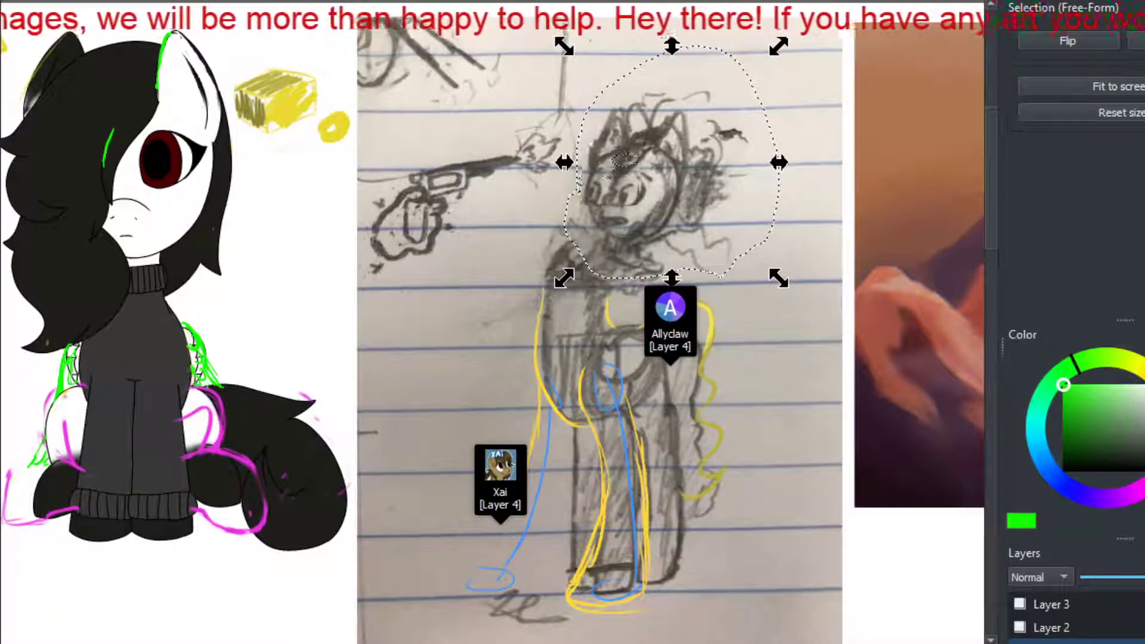
pyautogui.moveTo(569, 195); pyautogui.dragTo(560, 218)
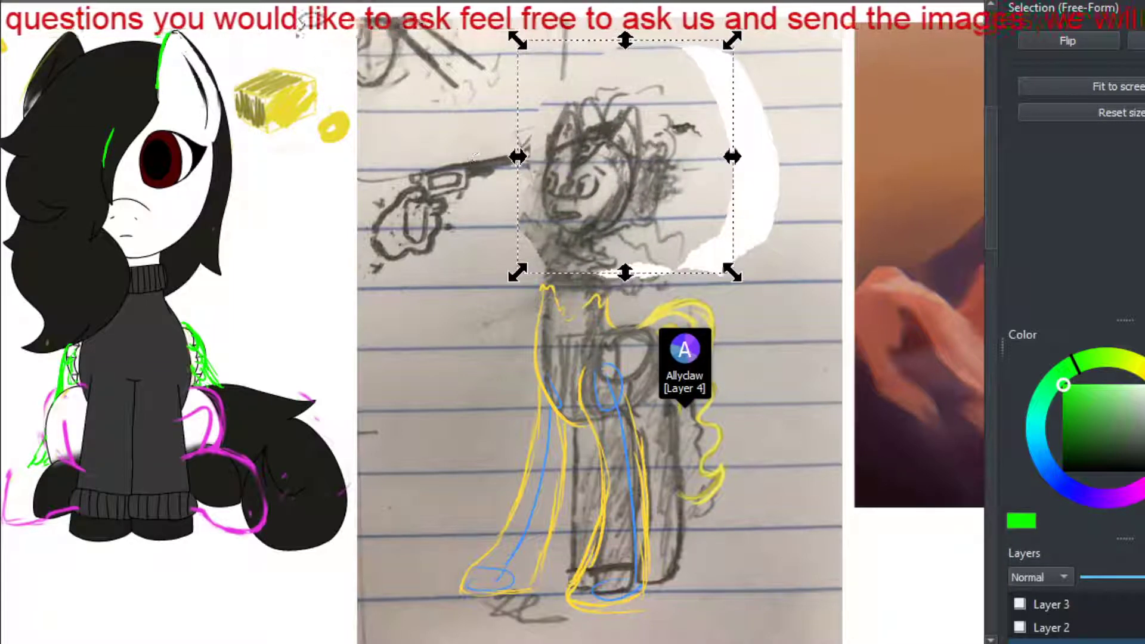
# Step: Draw green freehand guide strokes on Layer 2 for the sketched pony's neck, horn and curly mane
pyautogui.press('b')
pyautogui.click(1059, 629)
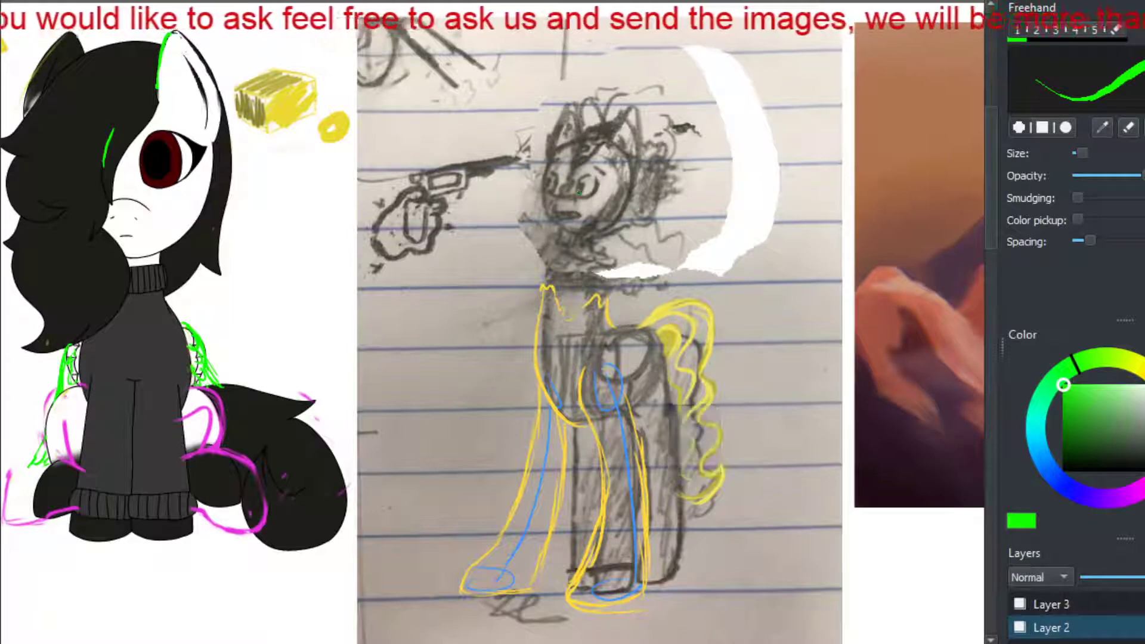
pyautogui.moveTo(556, 234)
pyautogui.mouseDown()
pyautogui.moveTo(557, 251)
pyautogui.moveTo(597, 268)
pyautogui.mouseUp()
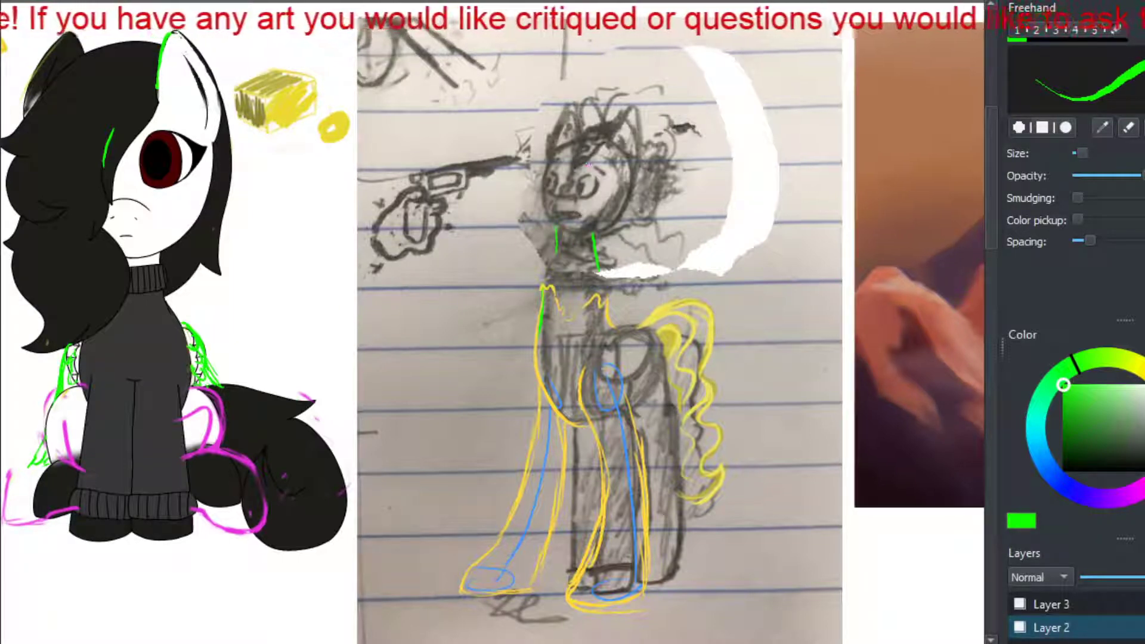
pyautogui.moveTo(572, 167)
pyautogui.mouseDown()
pyautogui.moveTo(586, 130)
pyautogui.moveTo(614, 122)
pyautogui.moveTo(578, 178)
pyautogui.mouseUp()
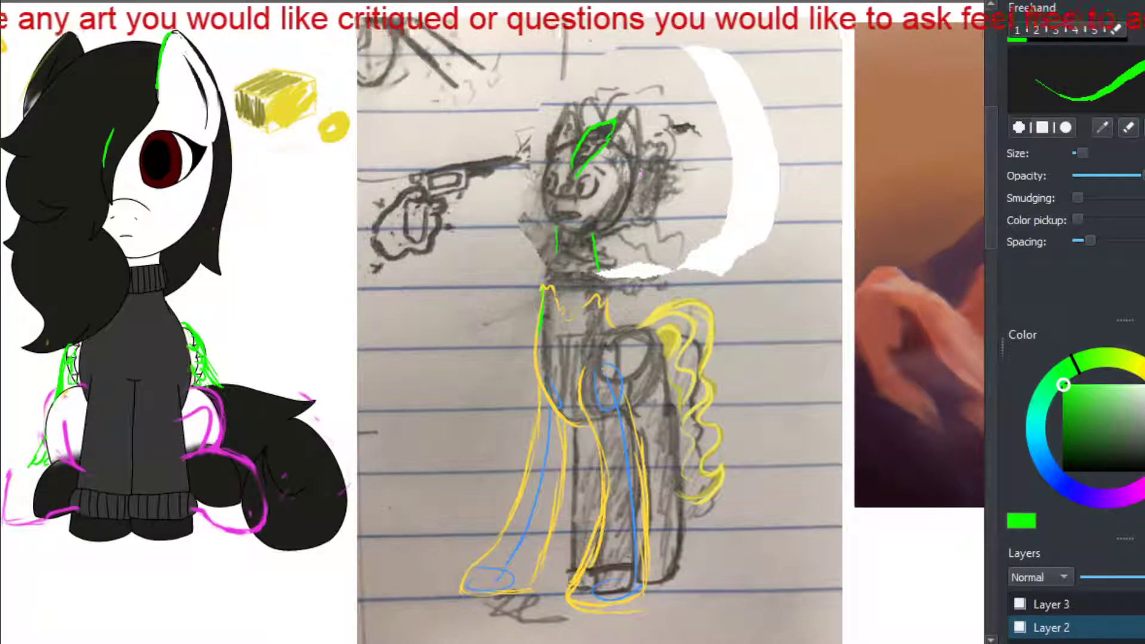
pyautogui.moveTo(584, 134)
pyautogui.mouseDown()
pyautogui.moveTo(583, 97)
pyautogui.moveTo(627, 104)
pyautogui.moveTo(662, 92)
pyautogui.mouseUp()
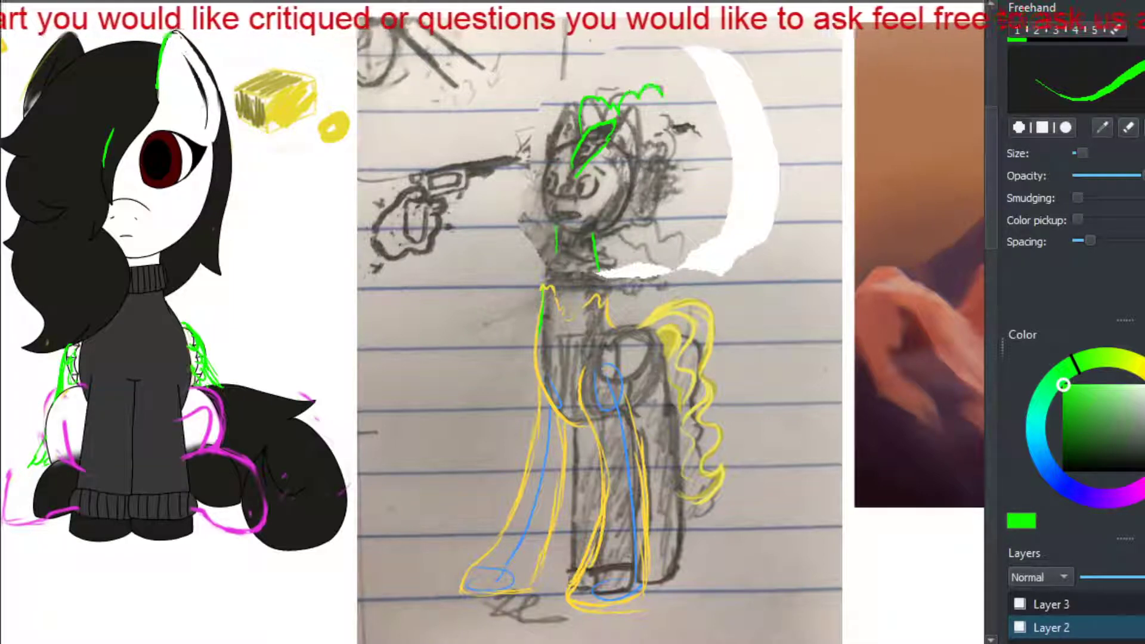
pyautogui.moveTo(672, 142); pyautogui.dragTo(673, 176)
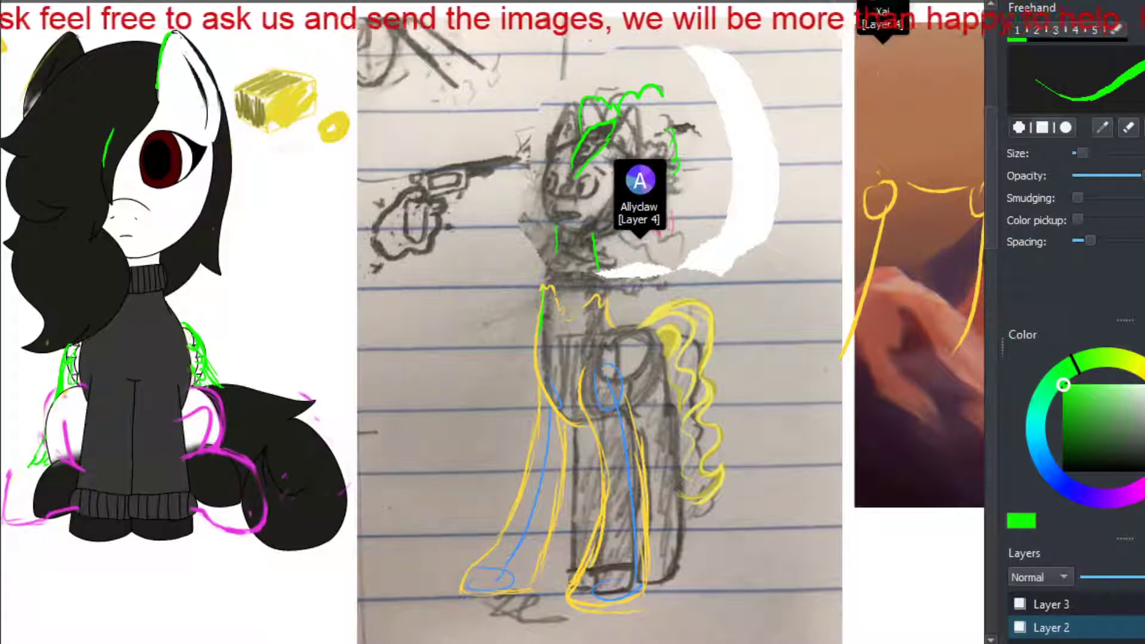
pyautogui.hscroll(3, 492, 322)
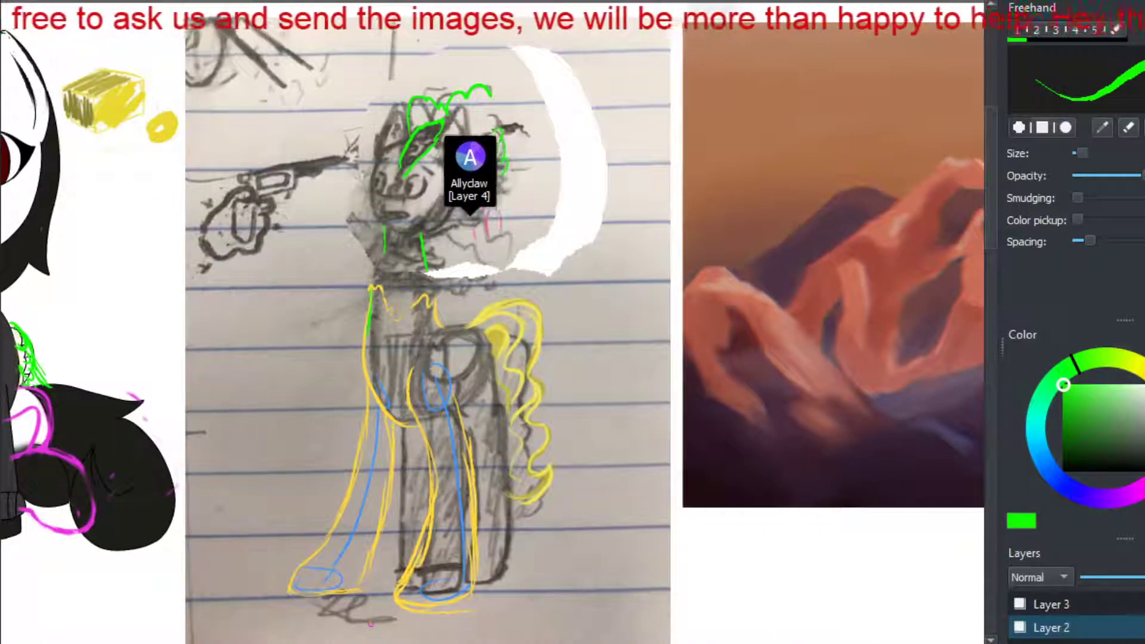
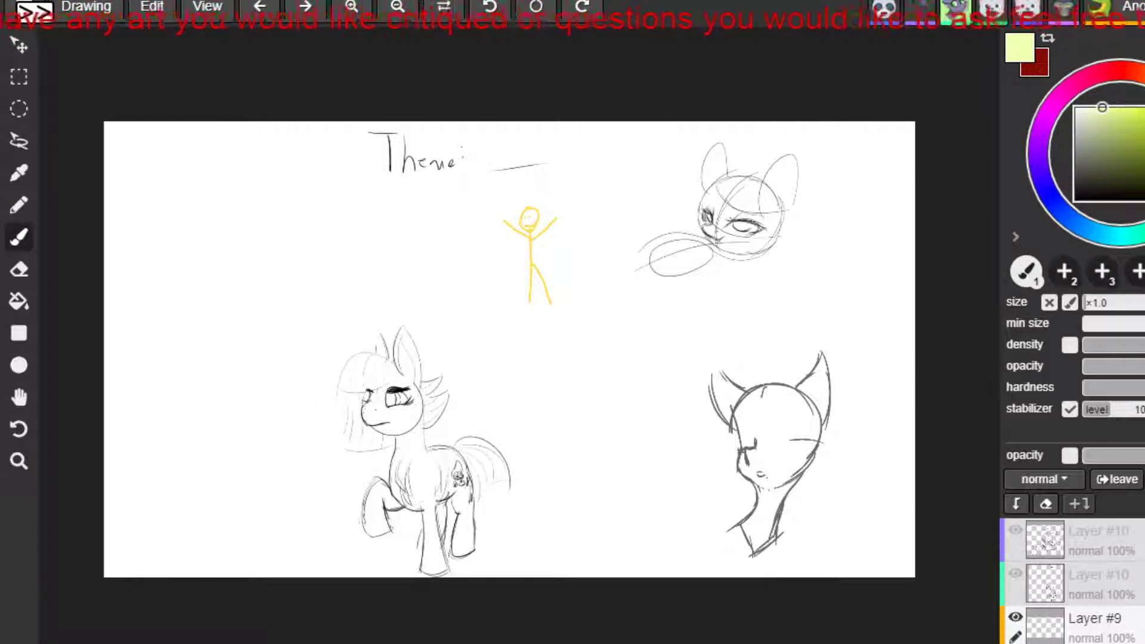
# Step: Switch to the shared sketch canvas and undo the yellow stick figure beneath the theme heading
pyautogui.hotkey('ctrl', 'z')
pyautogui.hotkey('ctrl', 'z')
pyautogui.hotkey('ctrl', 'z')
pyautogui.hotkey('ctrl', 'z')
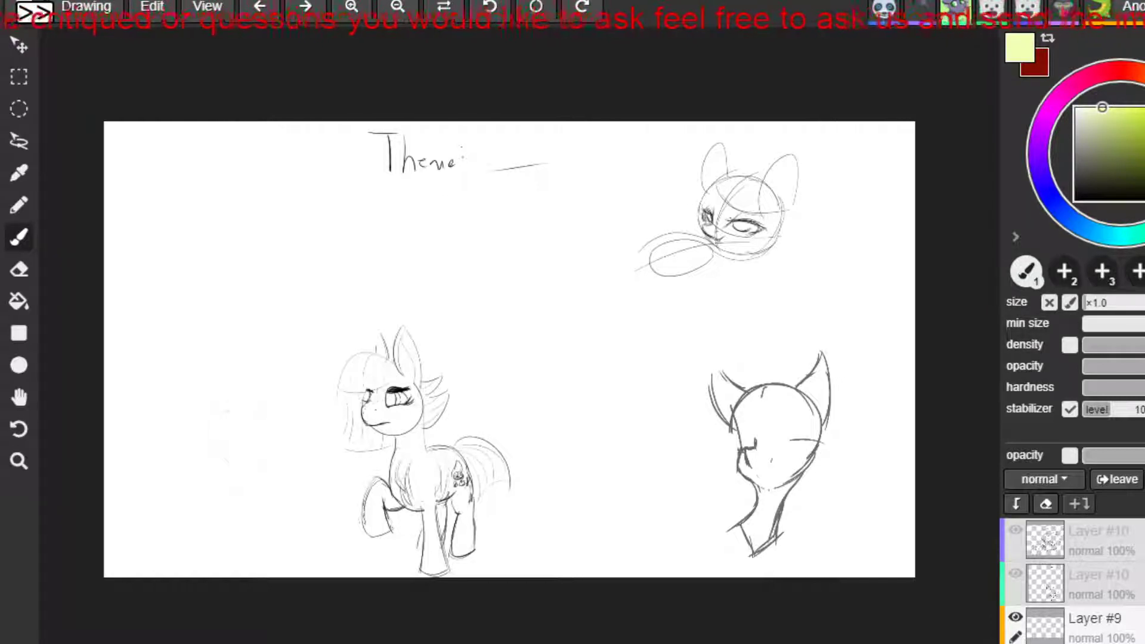
# Step: Try to sketch a round head guide in the empty space in front of the standing pony, undoing each attempt
pyautogui.moveTo(244, 411)
pyautogui.mouseDown()
pyautogui.moveTo(265, 456)
pyautogui.moveTo(221, 453)
pyautogui.moveTo(246, 410)
pyautogui.mouseUp()
pyautogui.hotkey('ctrl', 'z')
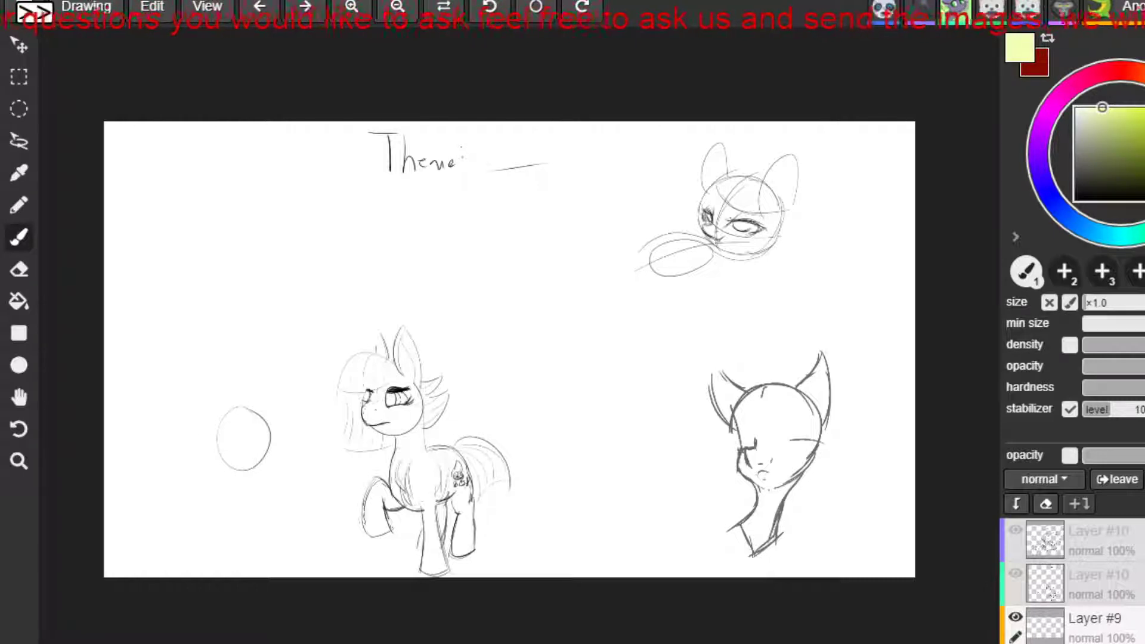
pyautogui.moveTo(245, 409); pyautogui.dragTo(251, 469)
pyautogui.hotkey('ctrl', 'z')
pyautogui.hotkey('ctrl', 'z')
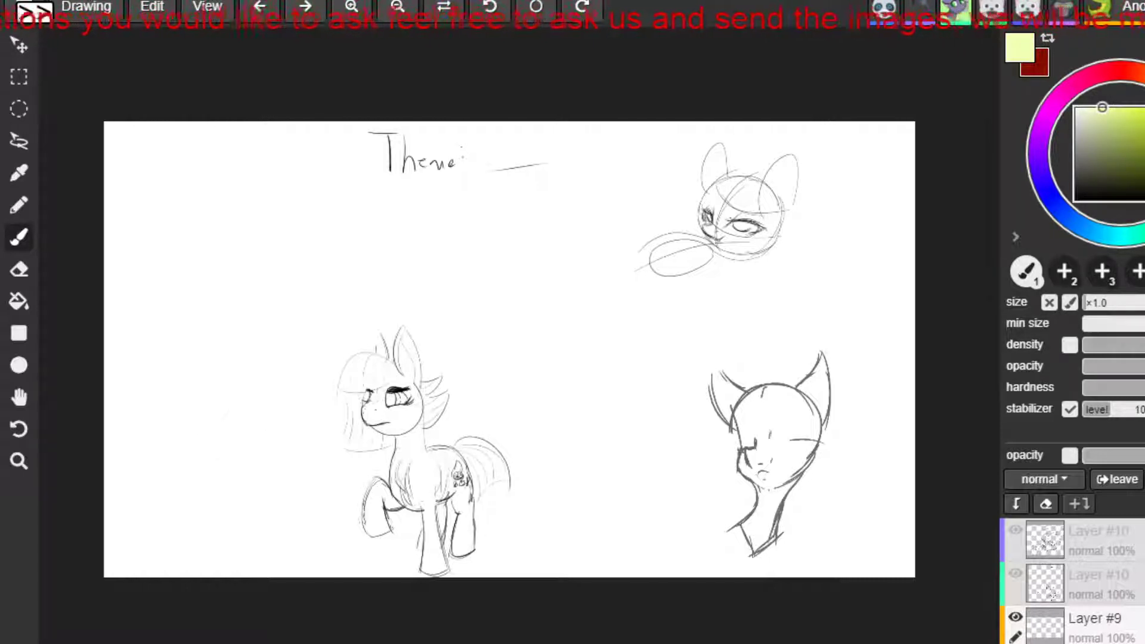
pyautogui.moveTo(245, 410)
pyautogui.mouseDown()
pyautogui.moveTo(222, 456)
pyautogui.moveTo(238, 465)
pyautogui.mouseUp()
pyautogui.hotkey('ctrl', 'z')
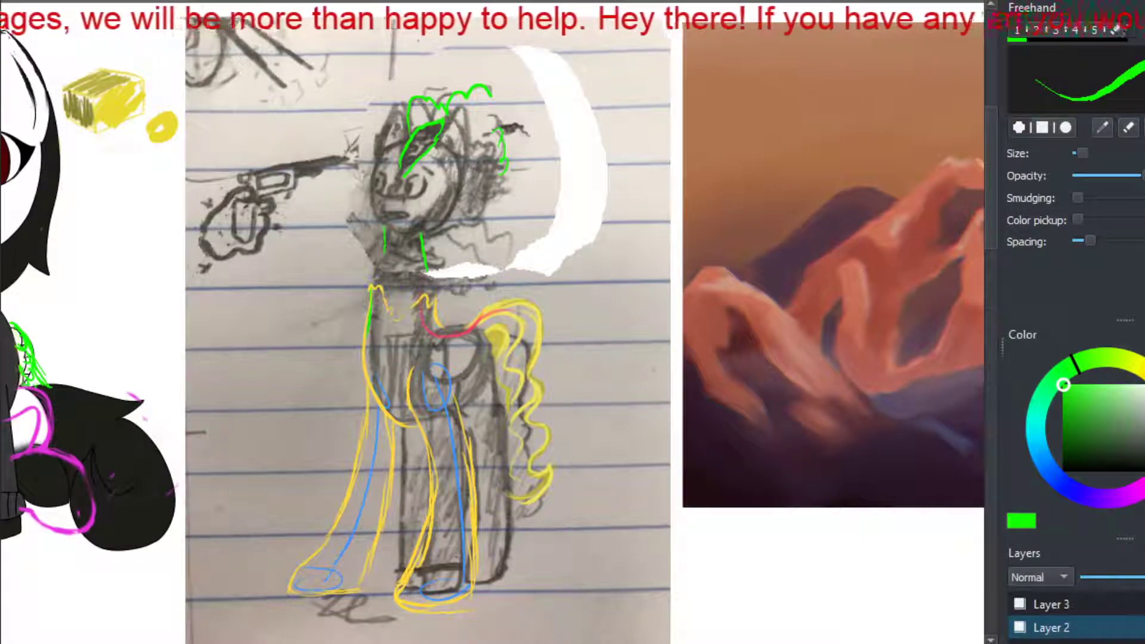
# Step: Import the sheet of six colored pony heads from file onto the layer below Layer 2 and place it beneath the mountain painting
pyautogui.scroll(-5, 567, 212)
pyautogui.scroll(-2, 589, 299)
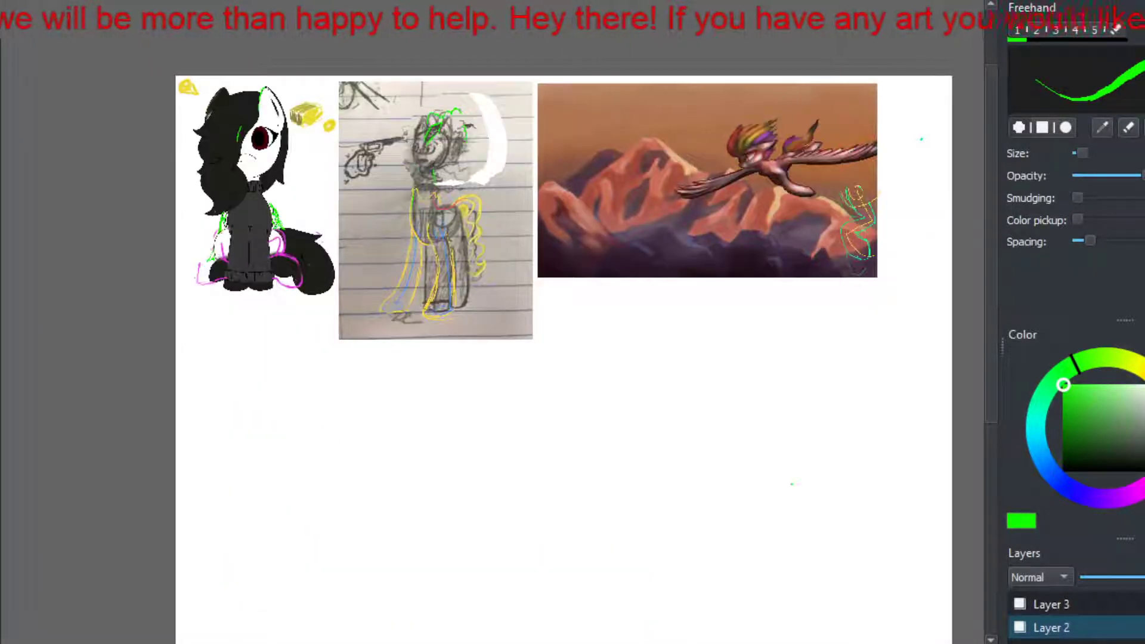
pyautogui.press('pagedown')
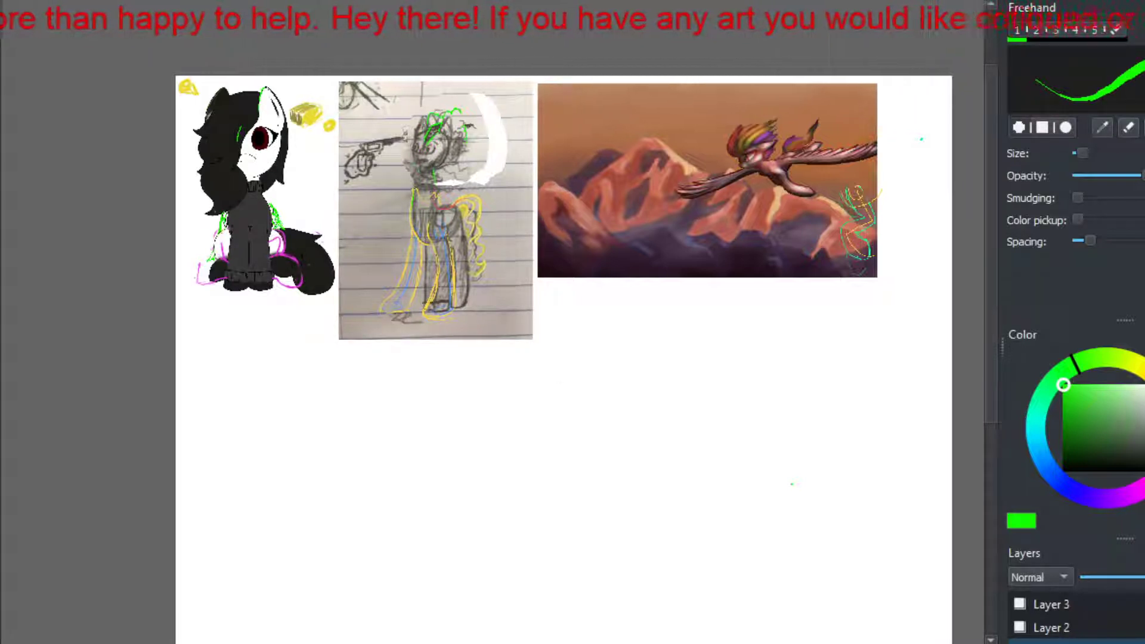
pyautogui.hotkey('alt', 'e')
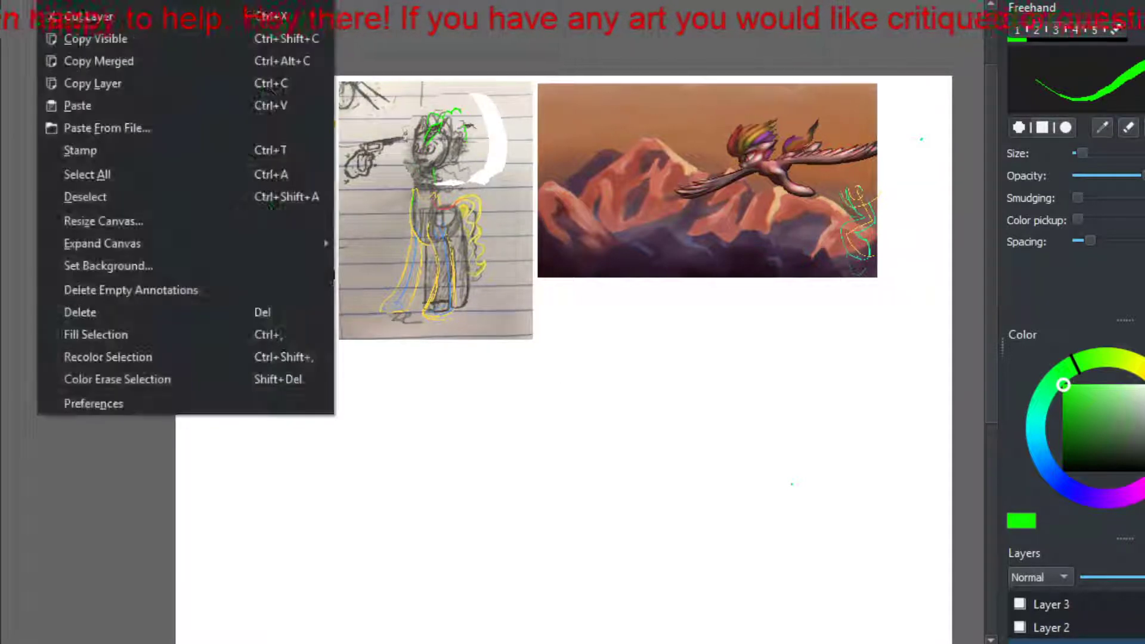
pyautogui.click(186, 127)
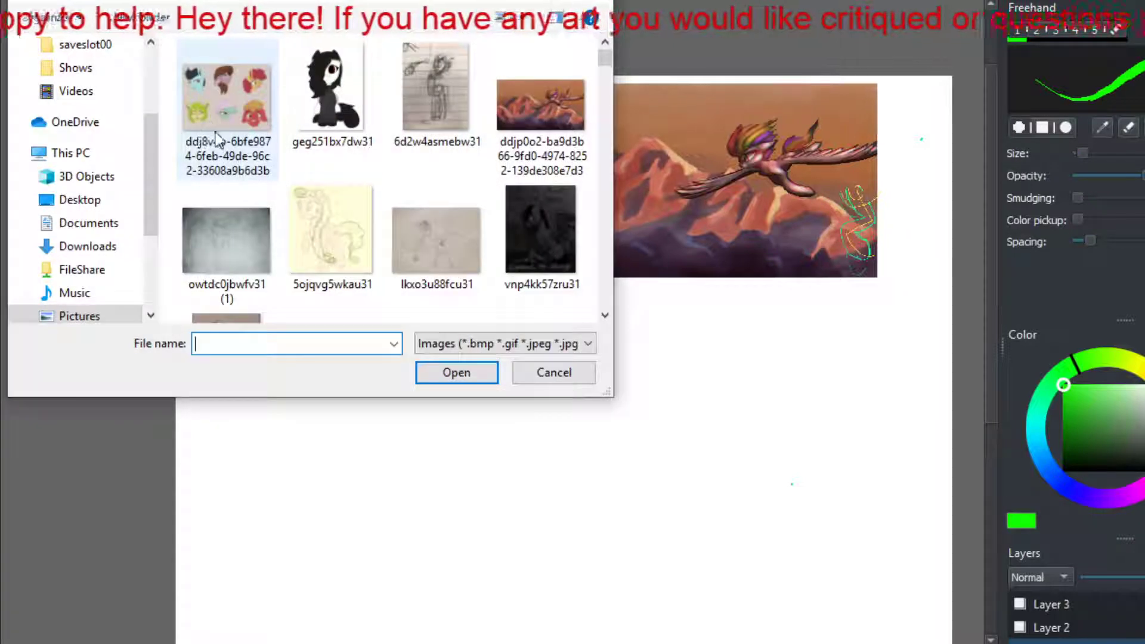
pyautogui.doubleClick(240, 88)
pyautogui.moveTo(539, 350)
pyautogui.mouseDown()
pyautogui.moveTo(720, 495)
pyautogui.moveTo(702, 381)
pyautogui.moveTo(706, 392)
pyautogui.mouseUp()
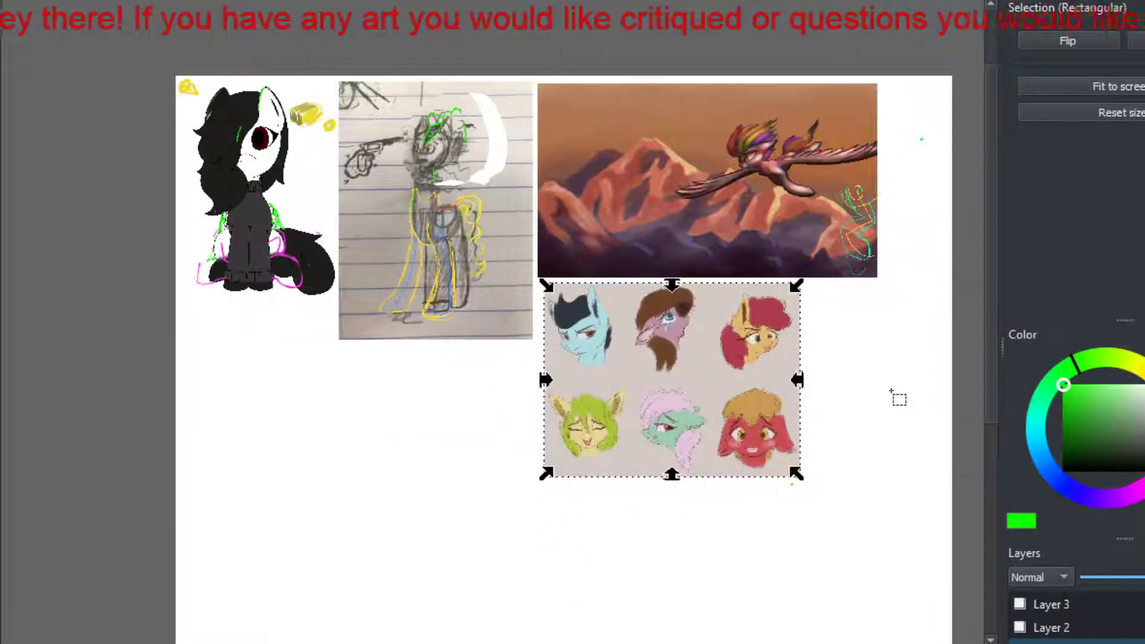
pyautogui.press('b')
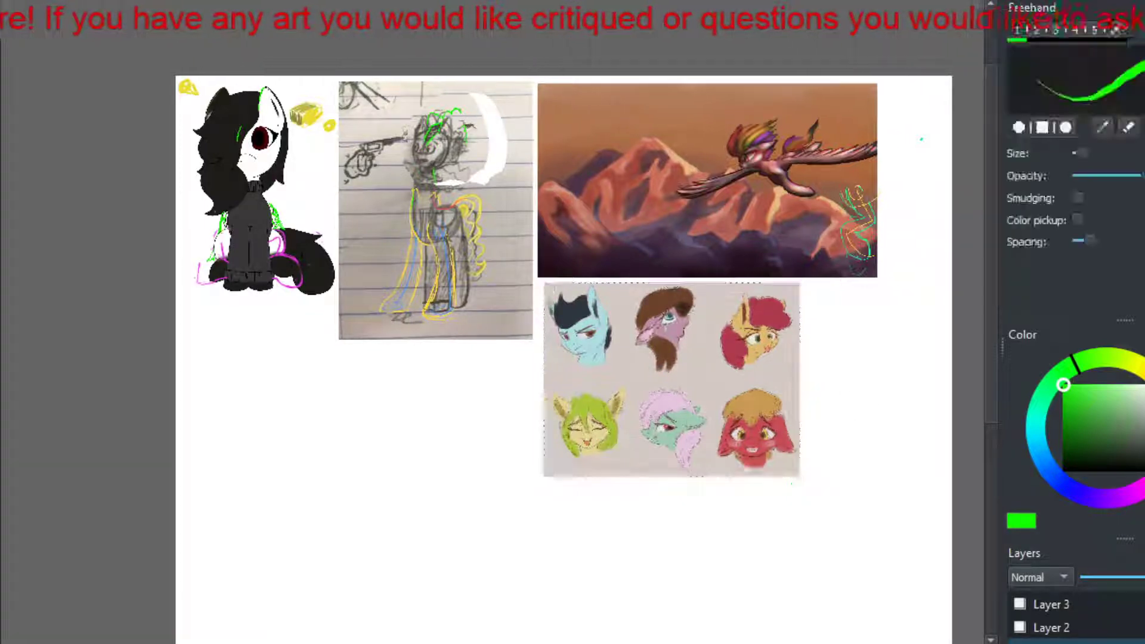
# Step: Draw a green arrow pointing at the chin of the yellow pony with the red mane, undoing the first attempt and redrawing it
pyautogui.hotkey('ctrl', '+')
pyautogui.hotkey('ctrl', '+')
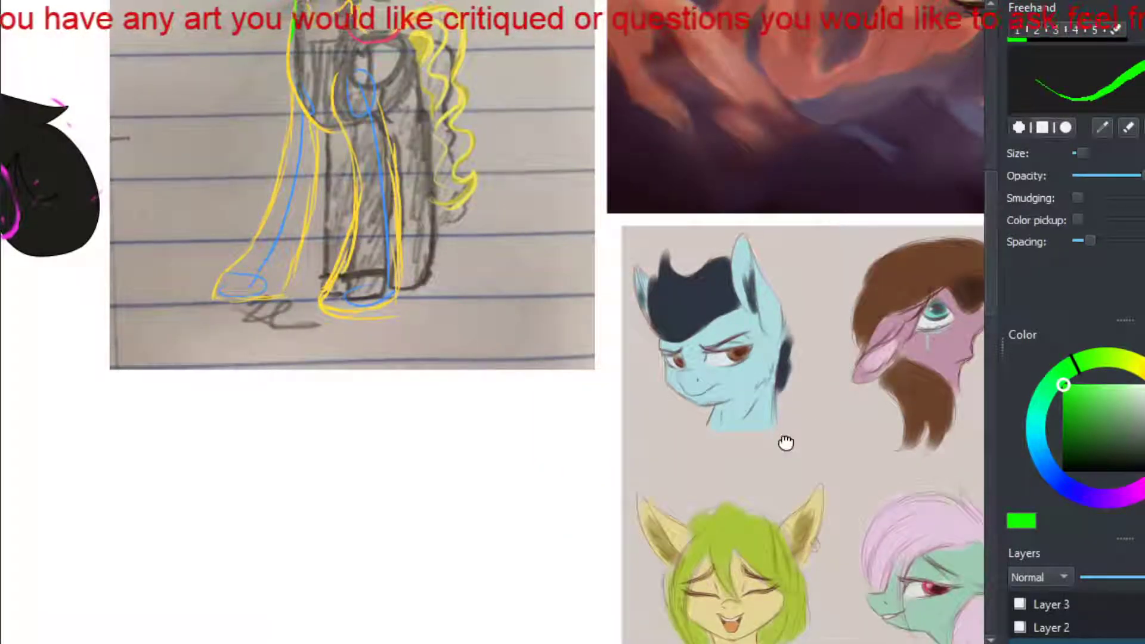
pyautogui.moveTo(785, 441); pyautogui.dragTo(260, 268)
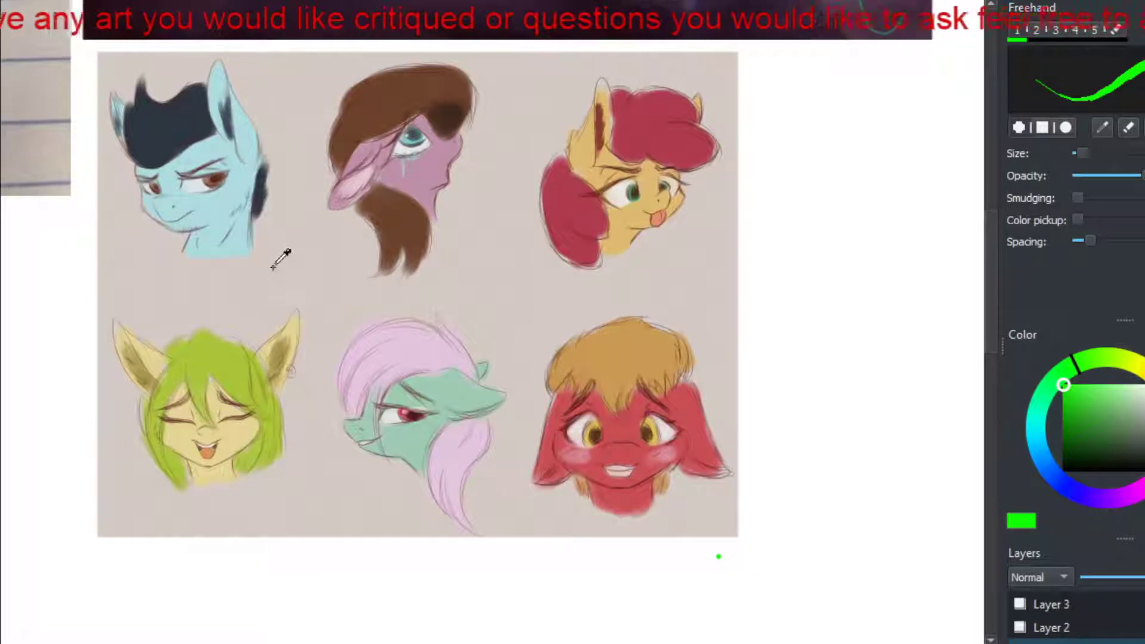
pyautogui.hotkey('ctrl', '+')
pyautogui.moveTo(279, 272)
pyautogui.mouseDown()
pyautogui.moveTo(368, 332)
pyautogui.moveTo(360, 287)
pyautogui.mouseUp()
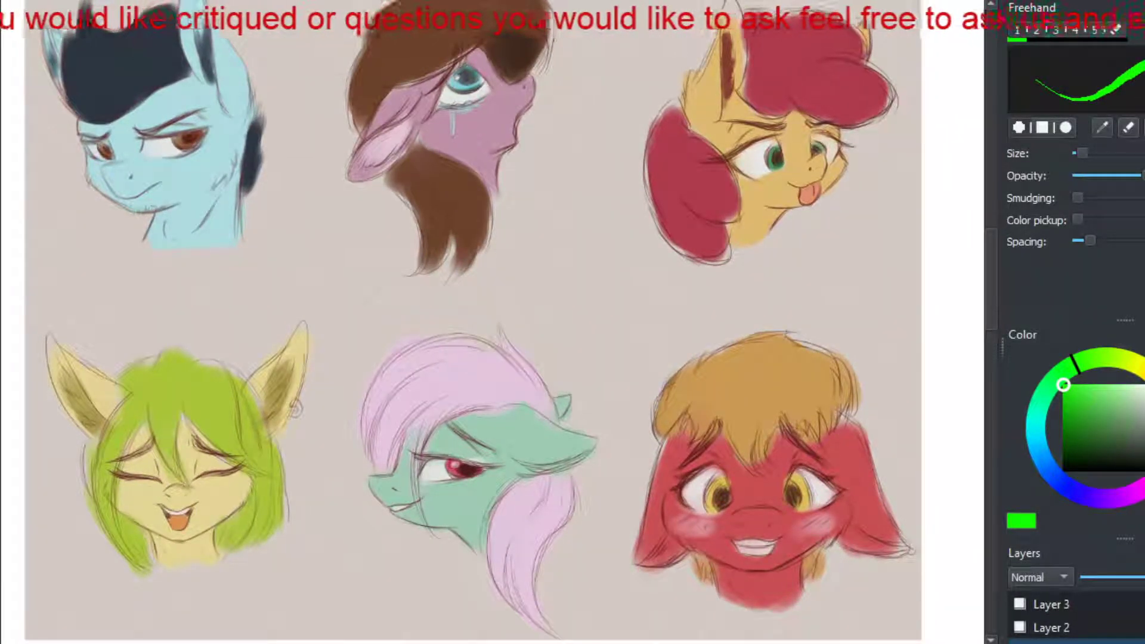
pyautogui.hotkey('ctrl', '-')
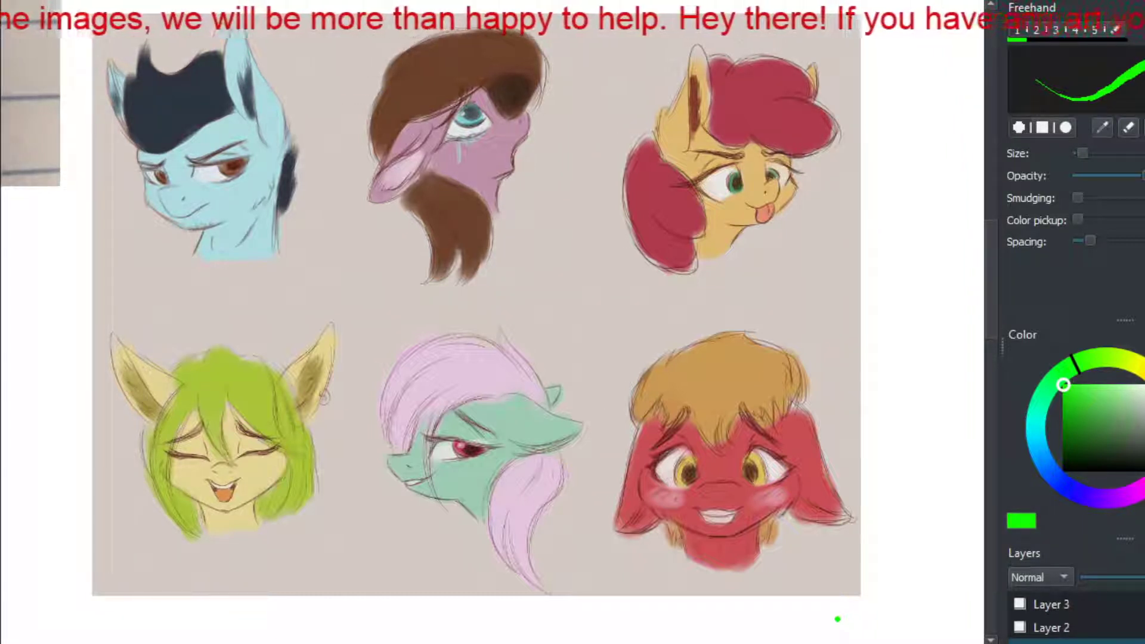
pyautogui.moveTo(808, 268)
pyautogui.mouseDown()
pyautogui.moveTo(788, 234)
pyautogui.moveTo(806, 242)
pyautogui.moveTo(788, 243)
pyautogui.mouseUp()
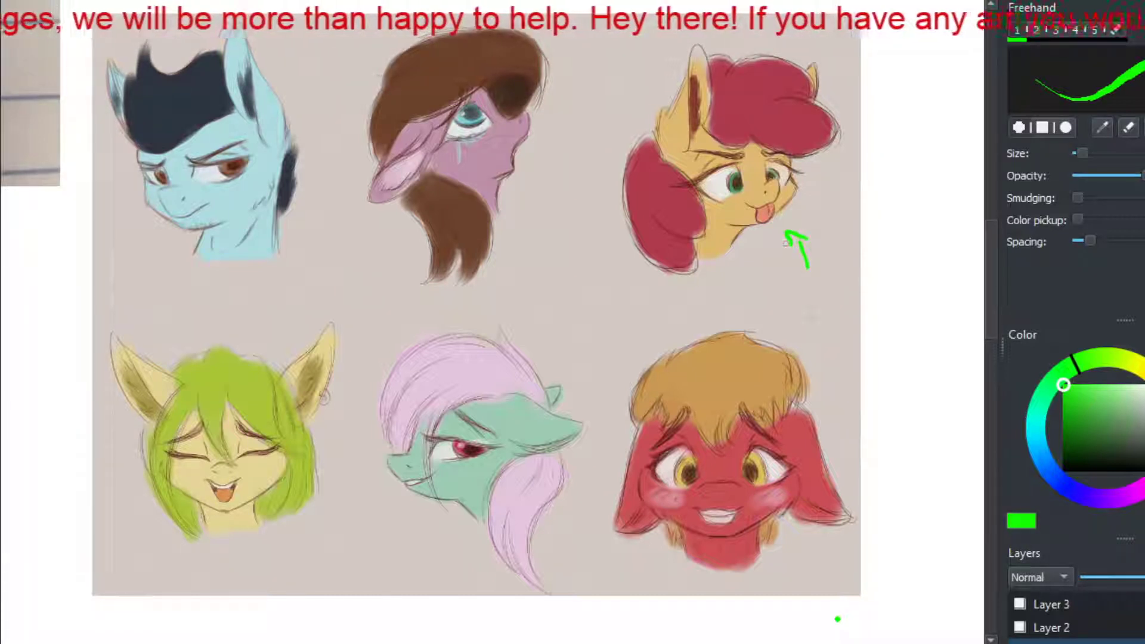
pyautogui.hotkey('ctrl', 'z')
pyautogui.hotkey('ctrl', 'z')
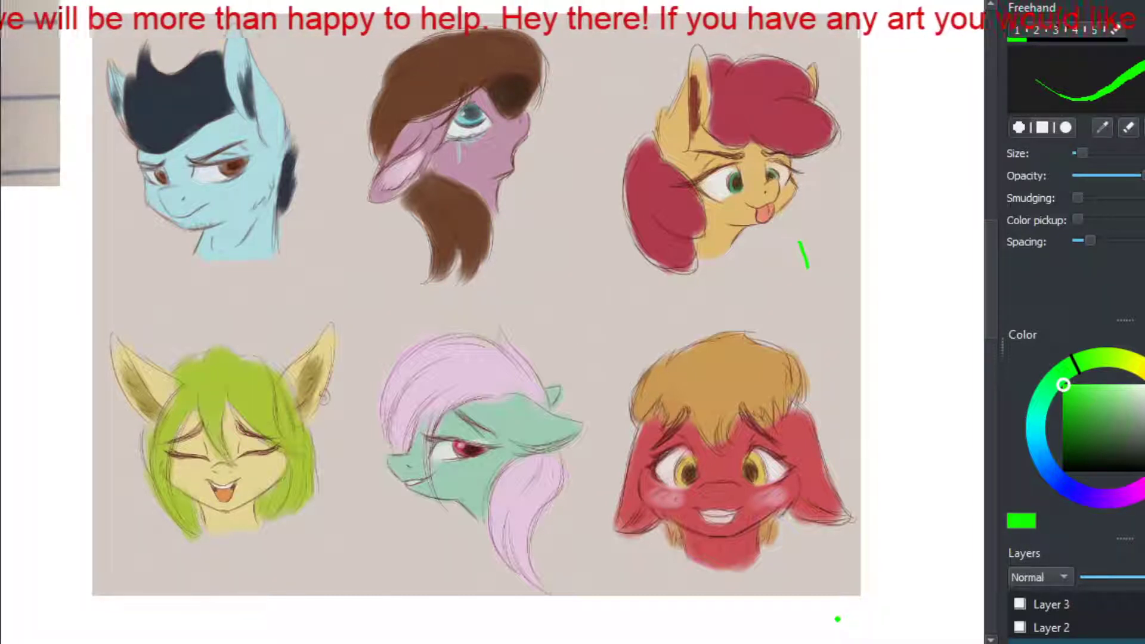
pyautogui.hotkey('ctrl', 'z')
pyautogui.moveTo(808, 316)
pyautogui.mouseDown()
pyautogui.moveTo(775, 236)
pyautogui.moveTo(784, 241)
pyautogui.mouseUp()
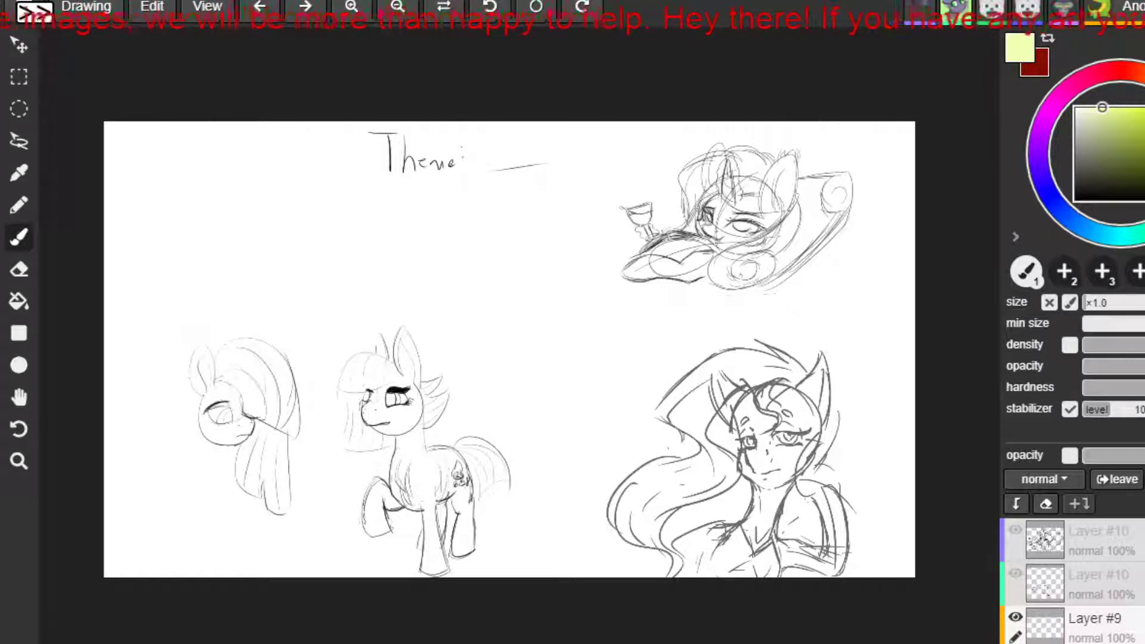
# Step: Switch to the shared sketch canvas, undo once, and sketch mane and neck lines on the lone pony head and leg lines on the reclining pony
pyautogui.hotkey('ctrl', 'z')
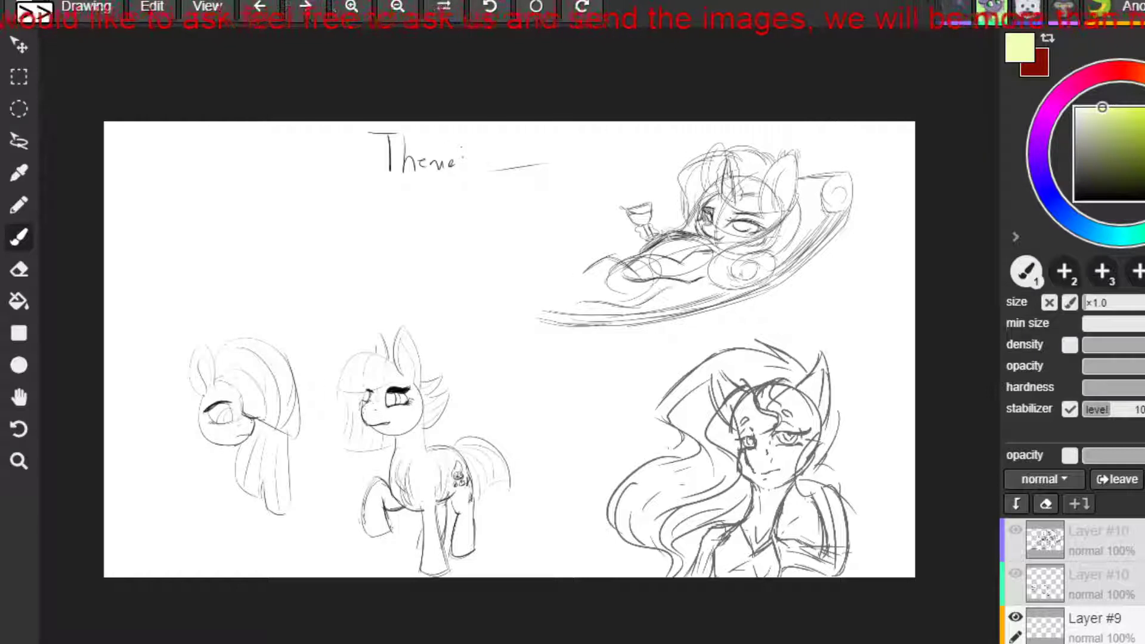
pyautogui.moveTo(197, 421); pyautogui.dragTo(186, 457)
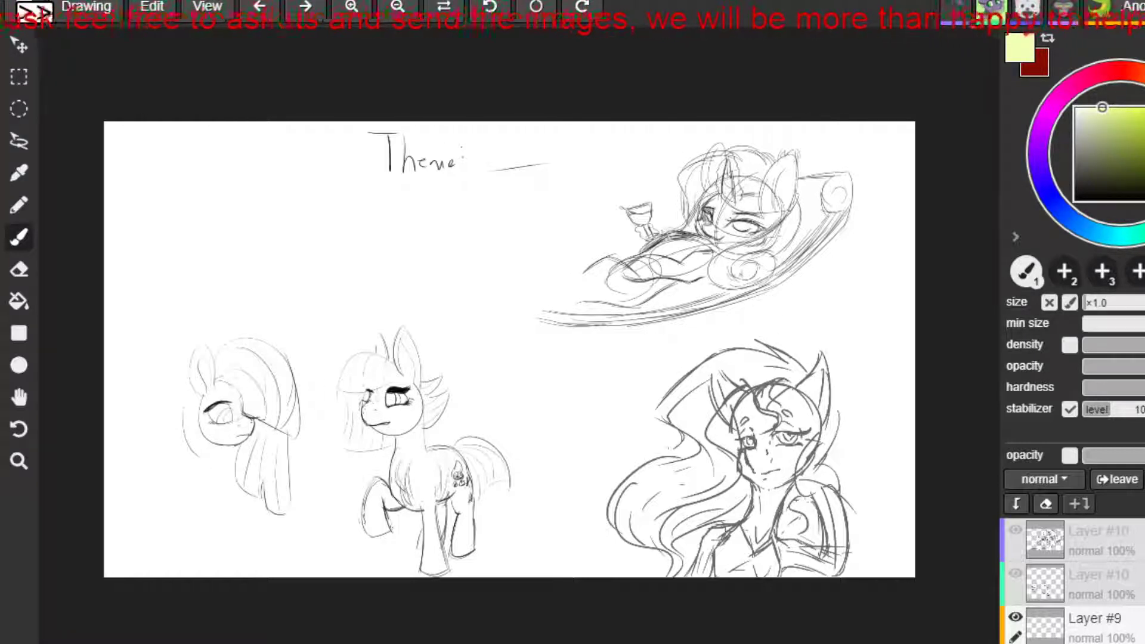
pyautogui.moveTo(590, 266); pyautogui.dragTo(575, 284)
pyautogui.moveTo(207, 440); pyautogui.dragTo(205, 504)
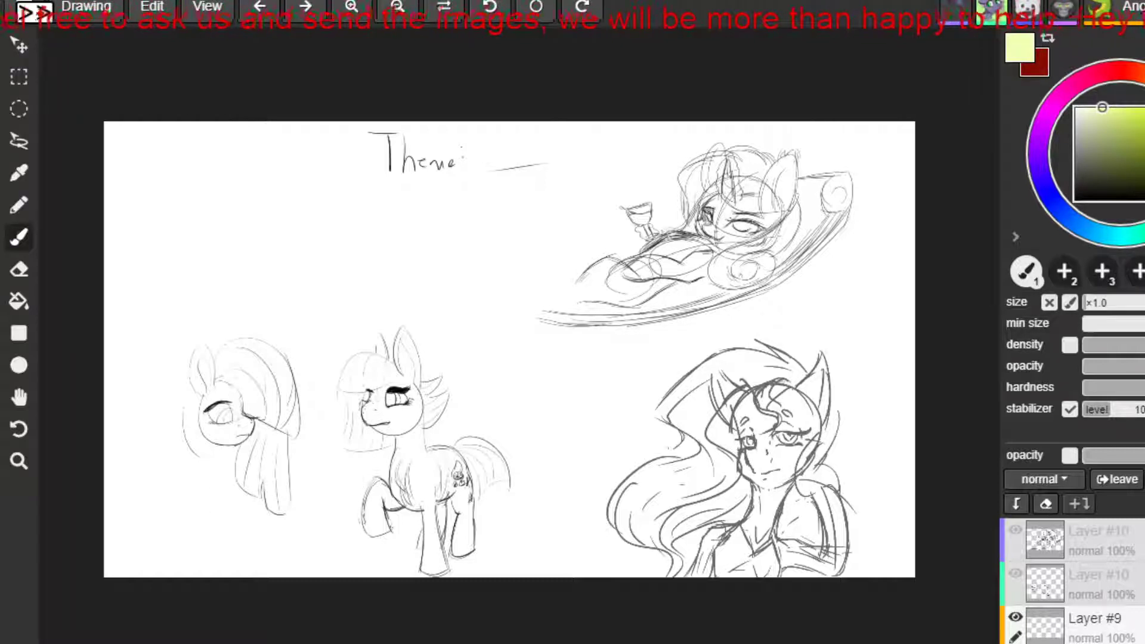
pyautogui.moveTo(204, 458); pyautogui.dragTo(206, 492)
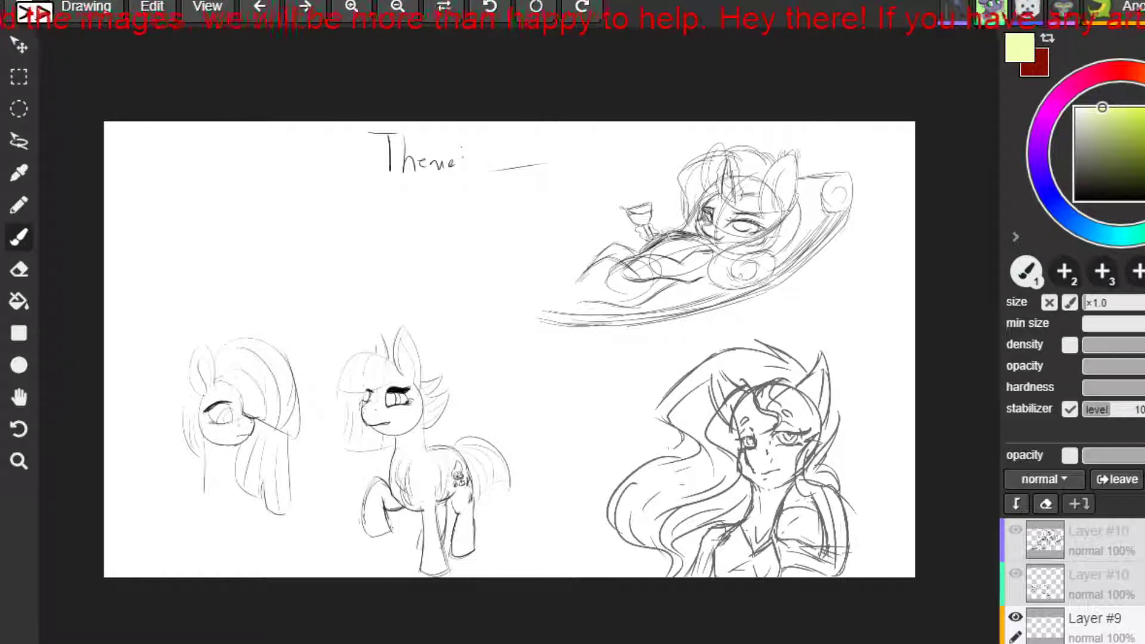
pyautogui.moveTo(578, 283)
pyautogui.mouseDown()
pyautogui.moveTo(522, 260)
pyautogui.moveTo(581, 279)
pyautogui.moveTo(560, 267)
pyautogui.moveTo(507, 267)
pyautogui.moveTo(506, 287)
pyautogui.moveTo(571, 292)
pyautogui.mouseUp()
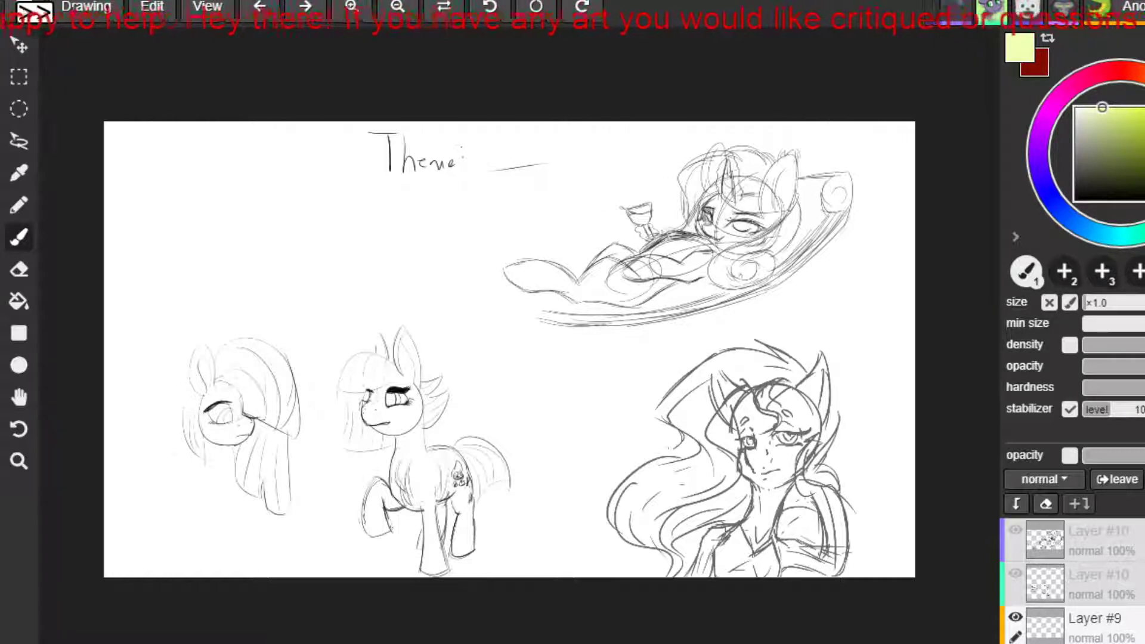